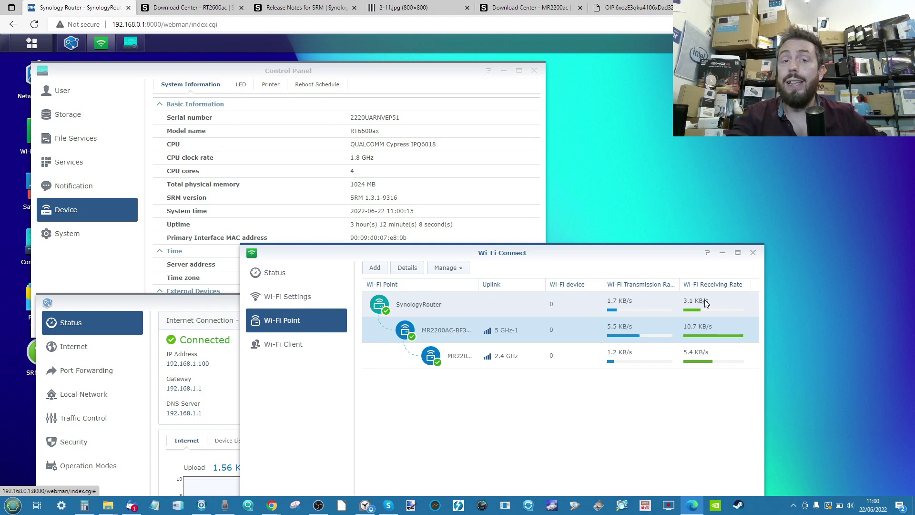
- Compare the MR2200ac and RT2600ac download pages, then return to the router's SRM tab
left_click(545, 6)
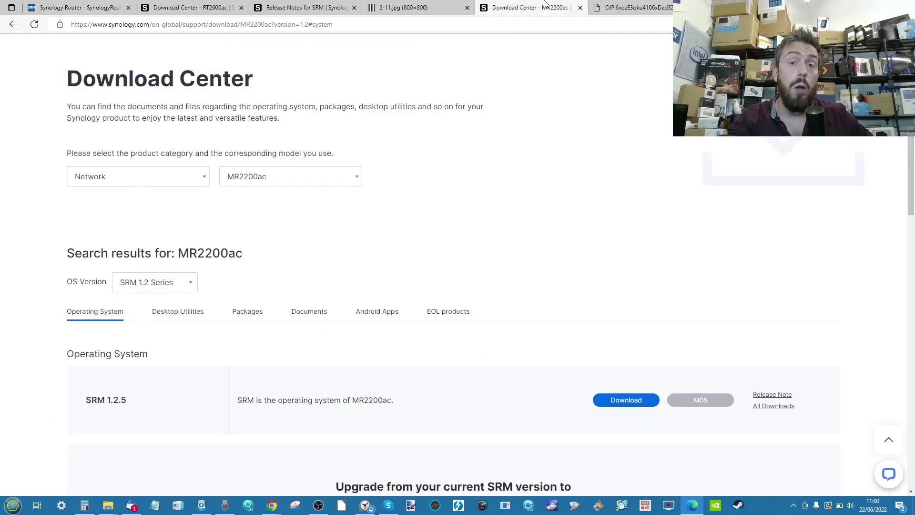
left_click(214, 5)
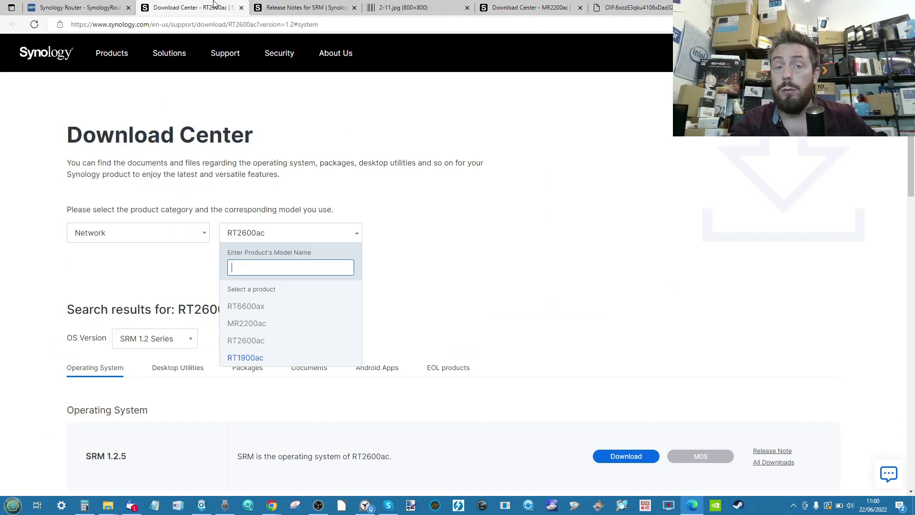
left_click(75, 6)
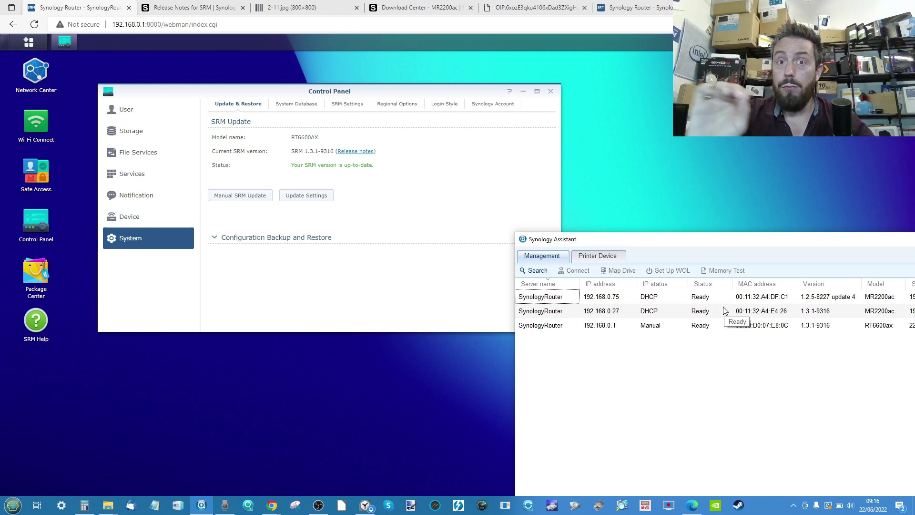
- Show the MR2200ac back-panel photo (2-11.jpg) from the Download Center tab
left_click(463, 8)
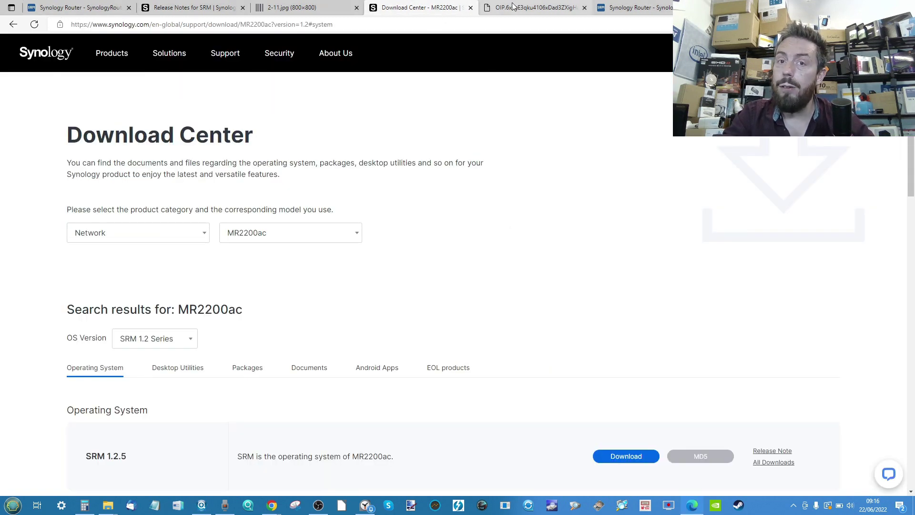
left_click(305, 8)
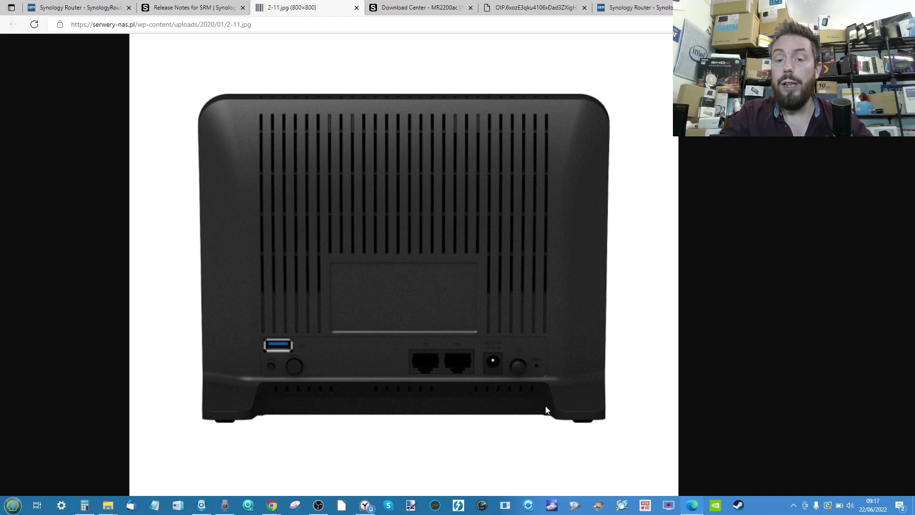
- Zoom in on the back-panel photo's ports, then return to the router's SRM Control Panel
scroll(548, 401, "up", 5, "ctrl")
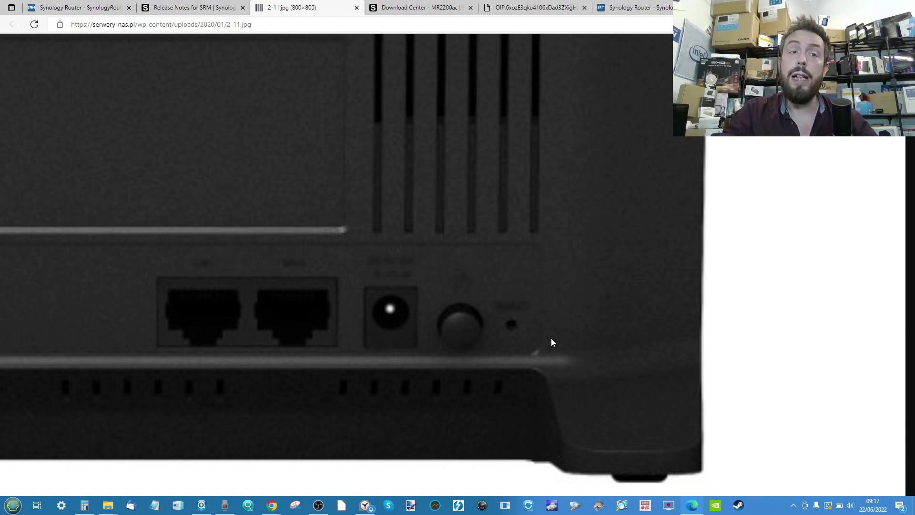
left_click(76, 7)
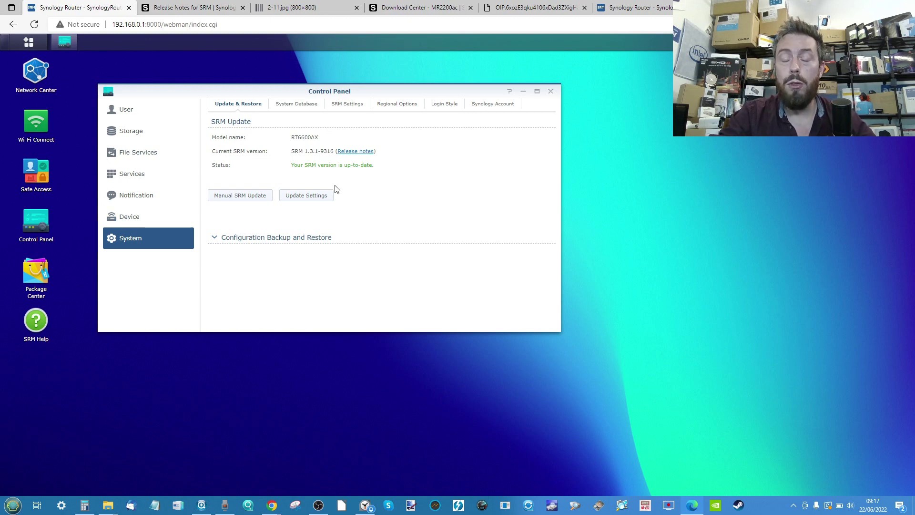
- Expand Configuration Backup and Restore in Update & Restore, then bring up Wi-Fi Connect's status
left_click(254, 238)
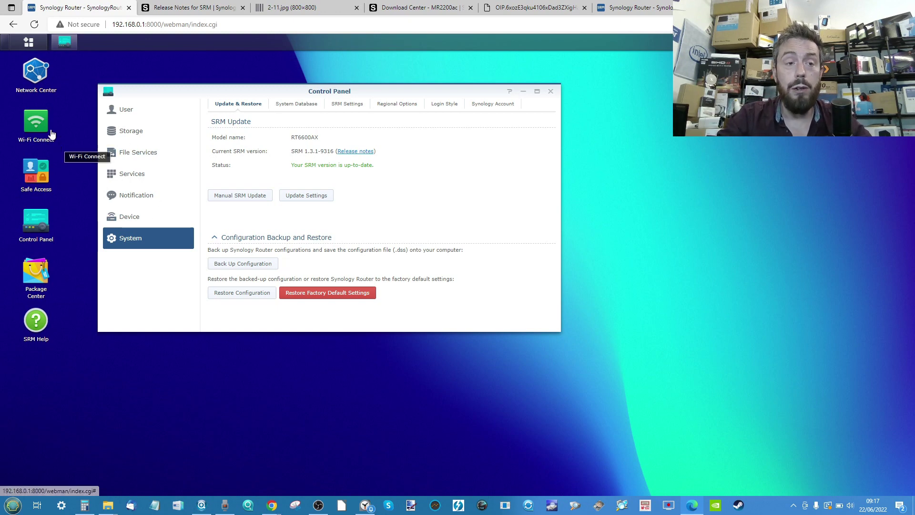
left_click(38, 136)
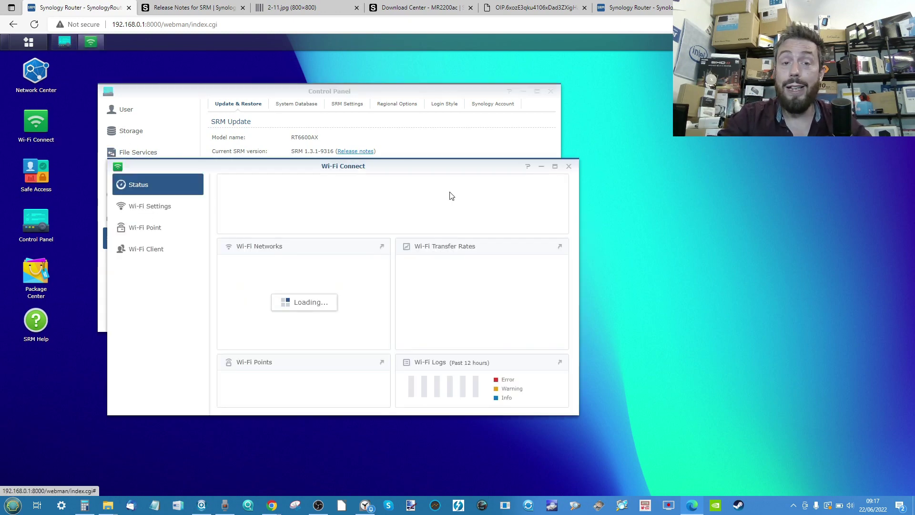
- Minimize Control Panel, move Wi-Fi Connect up-left, then switch to the MR2200ac download page
left_click(529, 94)
left_click(524, 91)
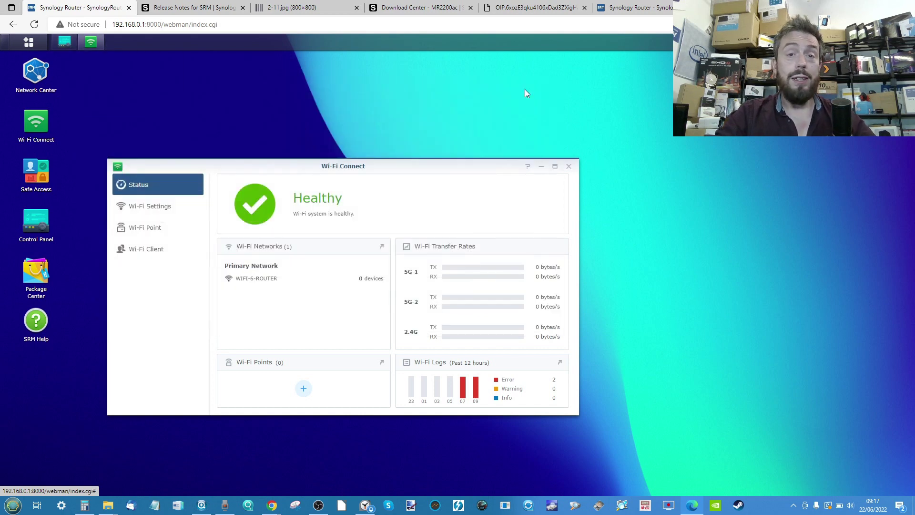
left_click_drag(453, 166, 436, 111)
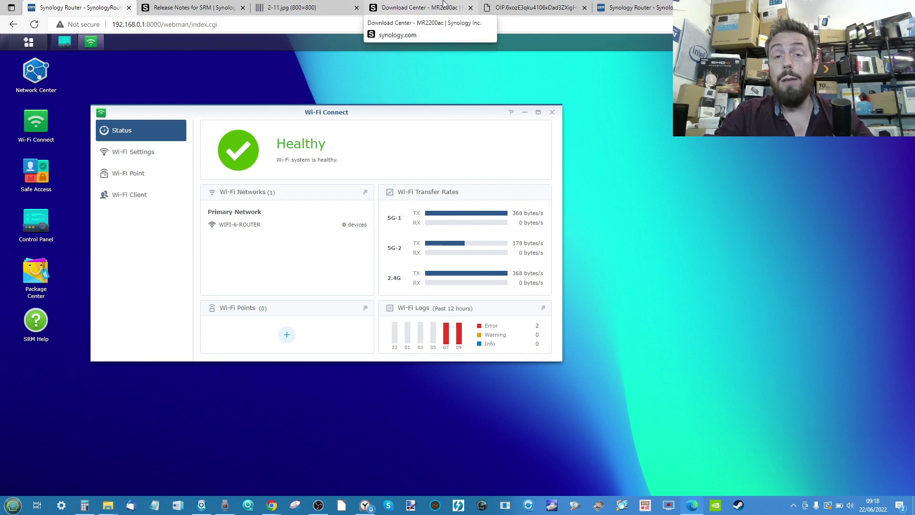
left_click(444, 6)
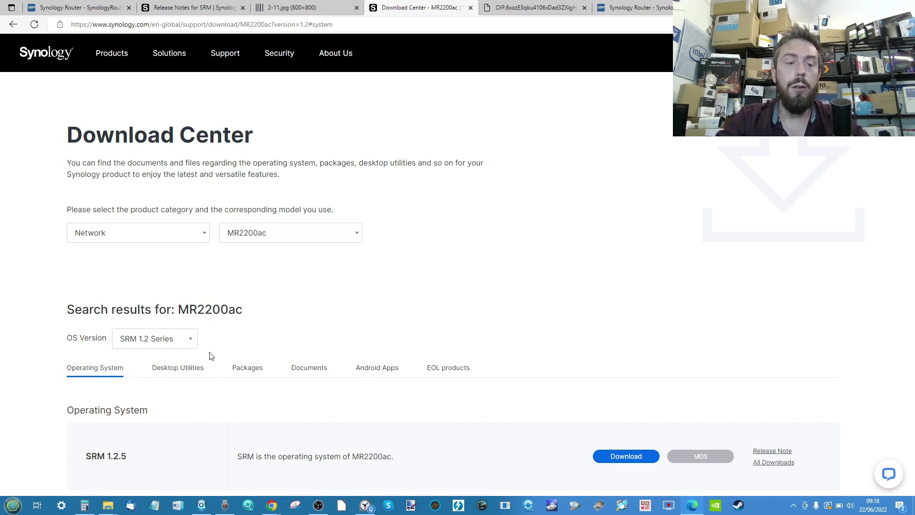
- Open the SRM release notes listing version 1.3-9193 Update 1
scroll(181, 385, "down", 1)
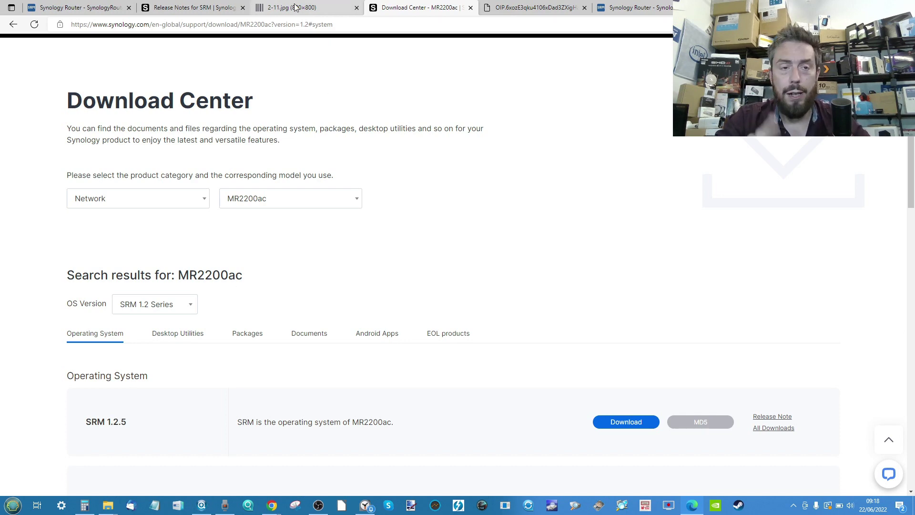
left_click(179, 6)
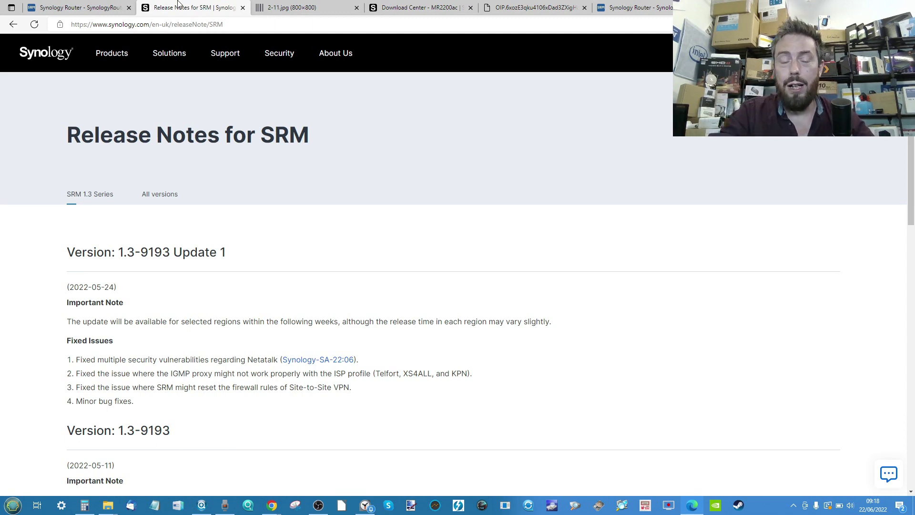
- Highlight 'Version: 1.3-9193 Update 1' as the latest release, then return to the router's SRM tab
left_click_drag(122, 254, 231, 249)
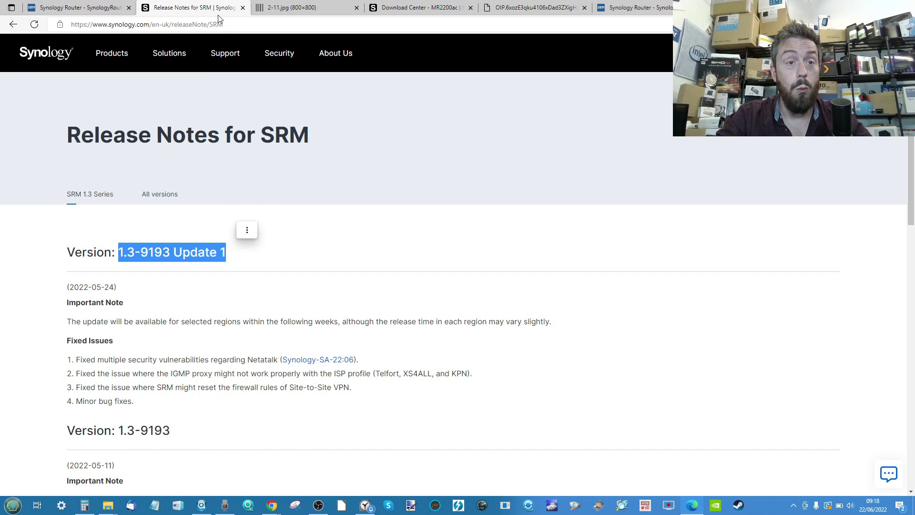
left_click(61, 4)
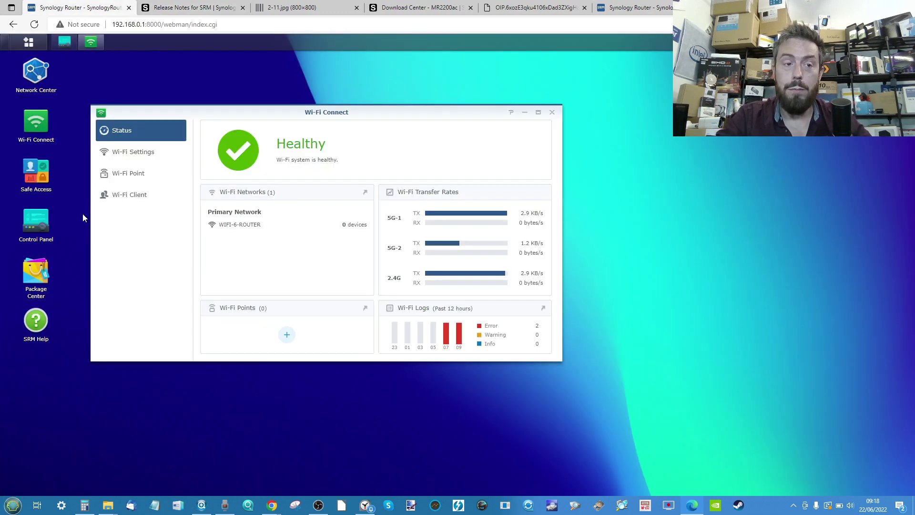
- Bring up Update & Restore showing SRM 1.3.1-9316 up to date and check its release notes
left_click(64, 42)
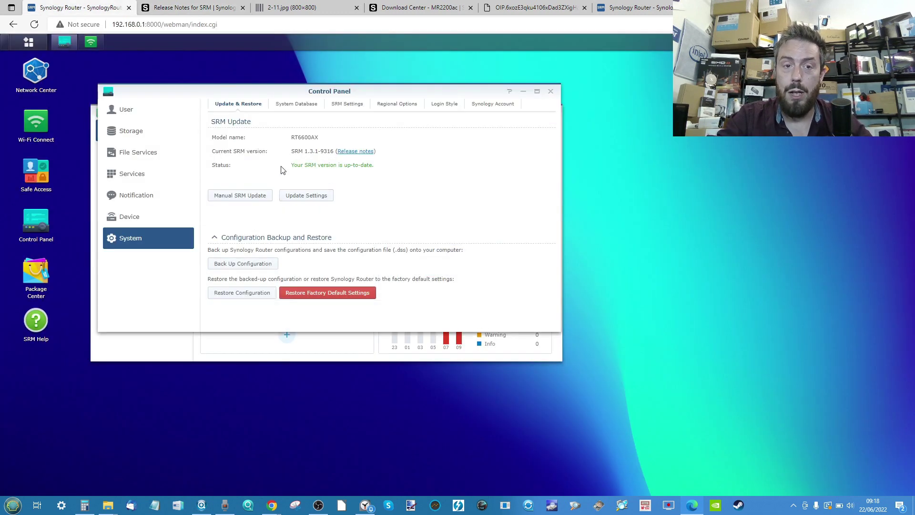
left_click(344, 151)
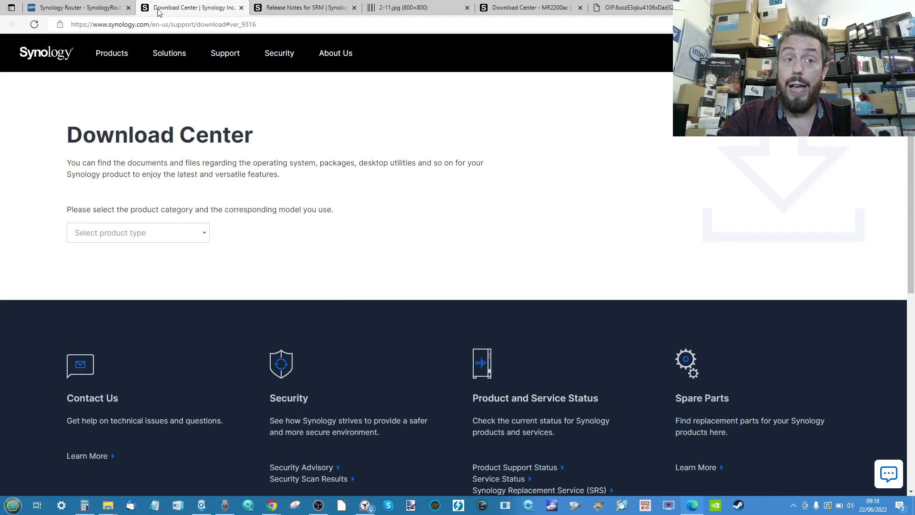
left_click(109, 7)
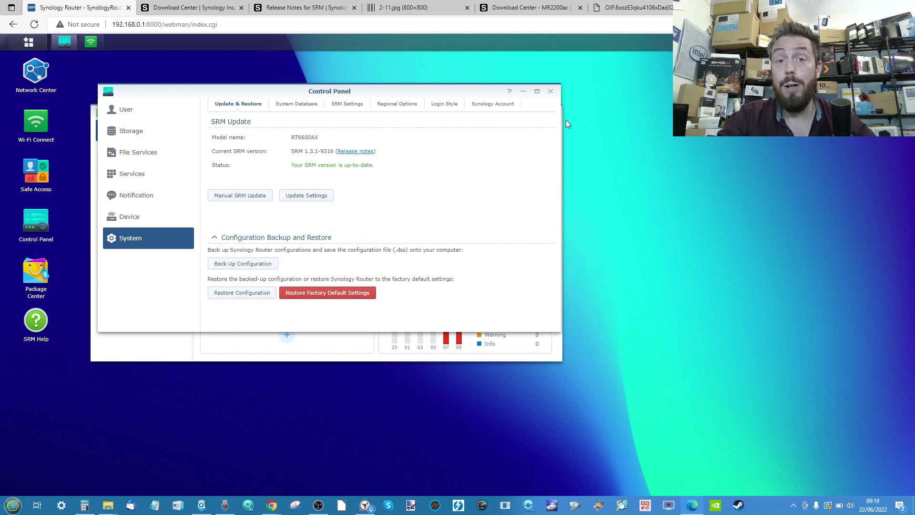
- Minimize Control Panel to reveal Wi-Fi Connect's empty Wi-Fi Point list
left_click(524, 91)
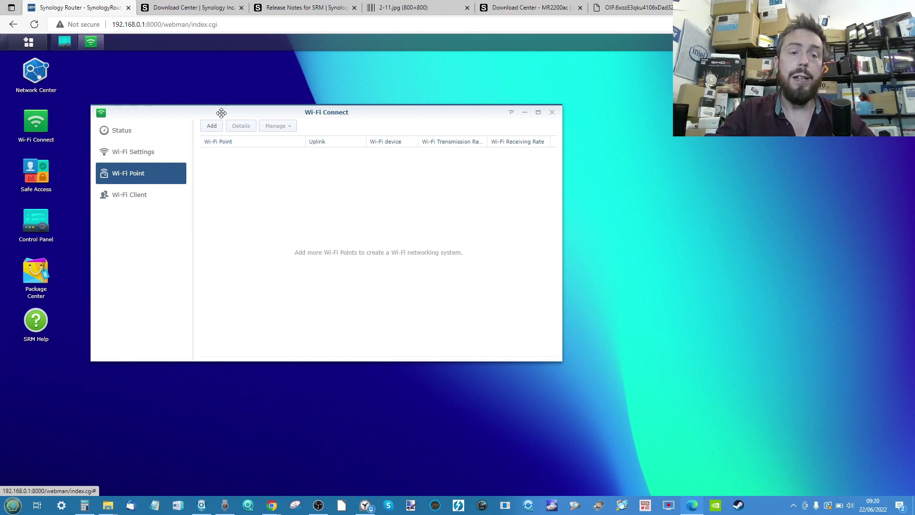
- Add Wi-Fi points choosing 'Connect with both wired and wireless Wi-Fi points', advancing to Wi-Fi Points Ready
left_click(212, 126)
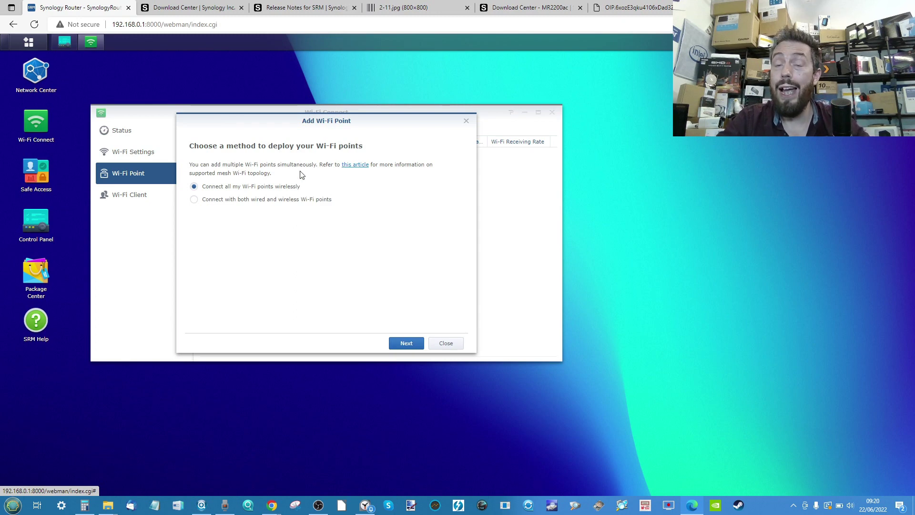
left_click(312, 200)
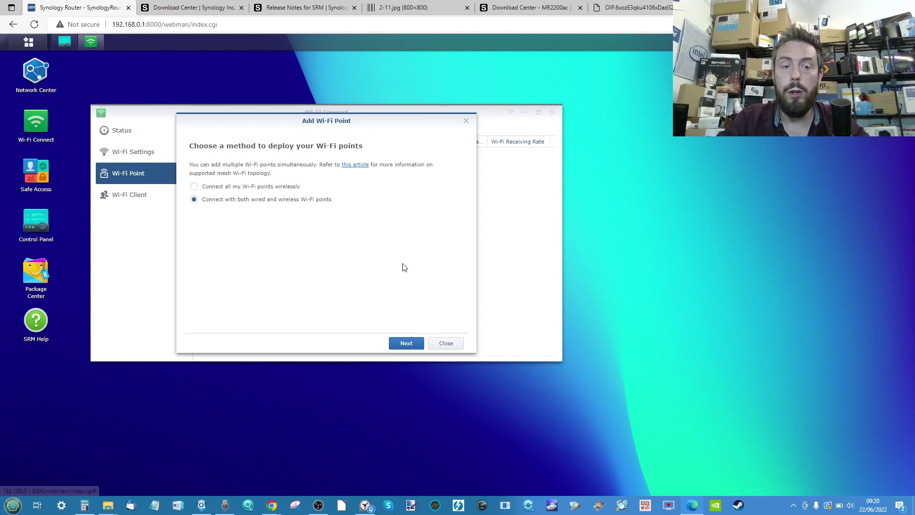
left_click(407, 344)
left_click(406, 345)
left_click(406, 346)
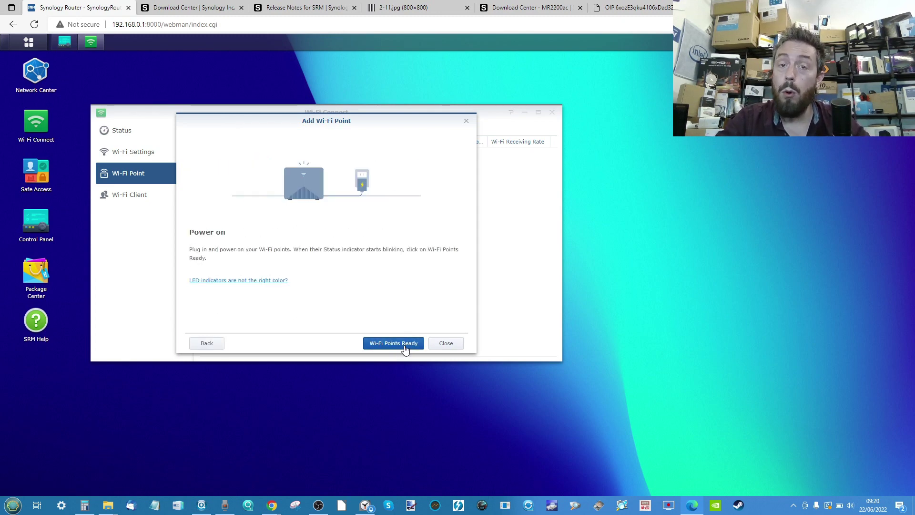
left_click(404, 346)
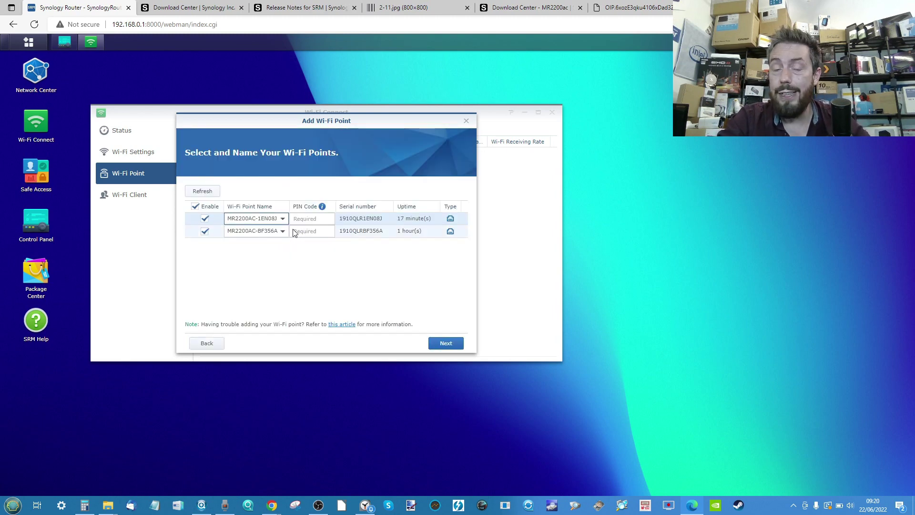
- Bring up Synology Assistant's router list and start entering the first Wi-Fi point's PIN code
left_click(197, 505)
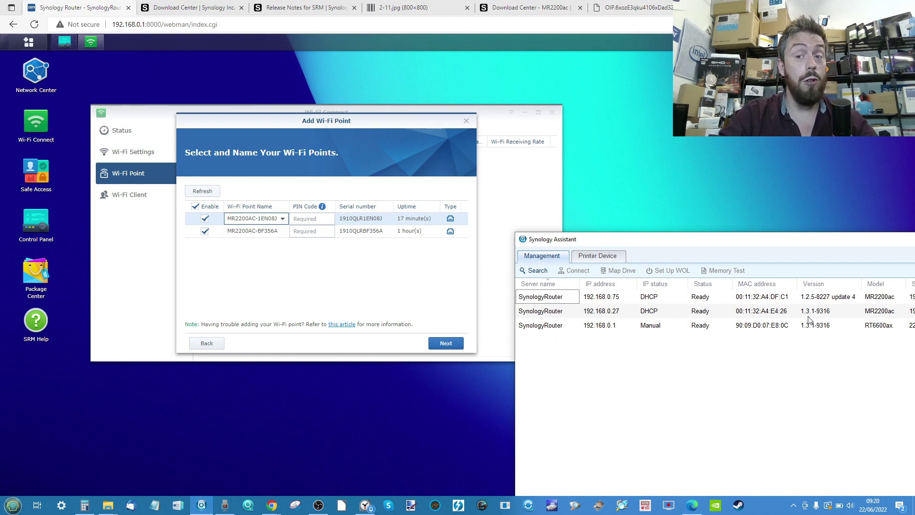
left_click(309, 218)
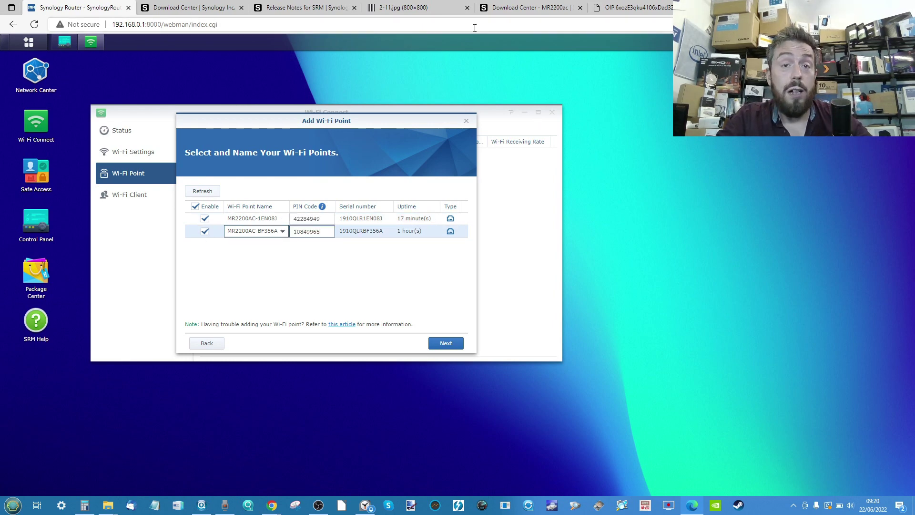
- Show the 2-11.jpg photo and zoom in on the router's rear-panel ports
left_click(434, 6)
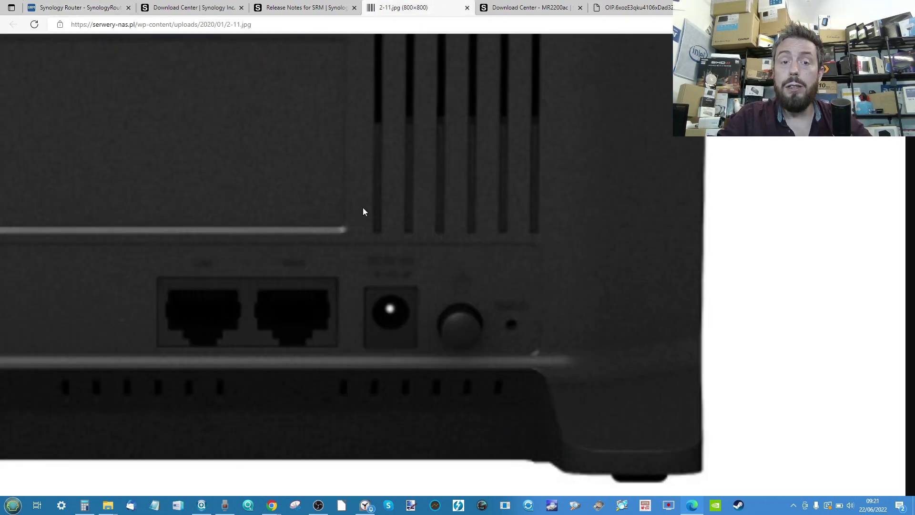
scroll(362, 209, "left", 3)
scroll(362, 209, "up", 3)
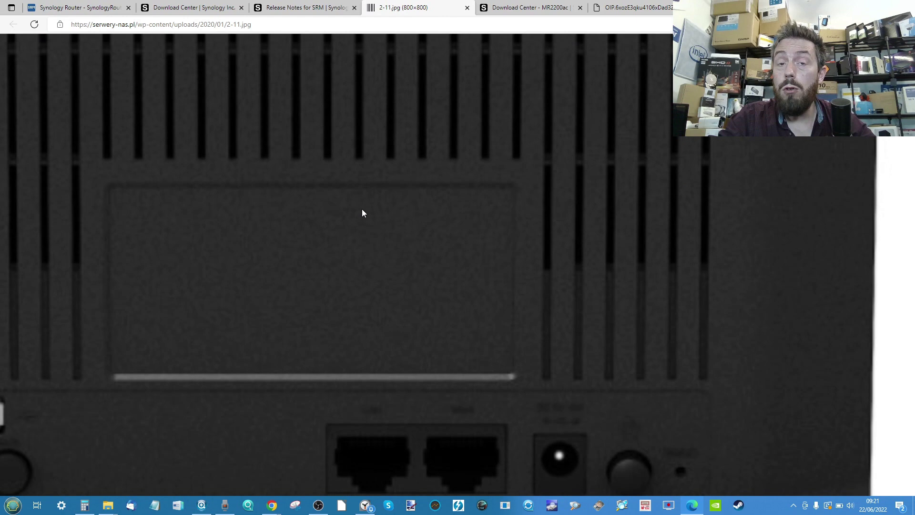
scroll(361, 208, "down", 2)
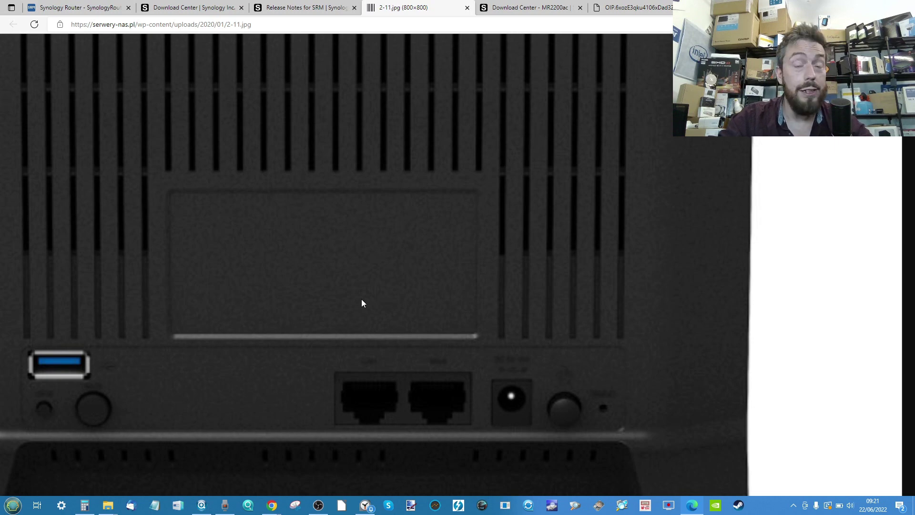
- Back in the Add Wi-Fi Point wizard, set up both MR2200AC units and select the failed MR2200AC-BF356A result
left_click(77, 7)
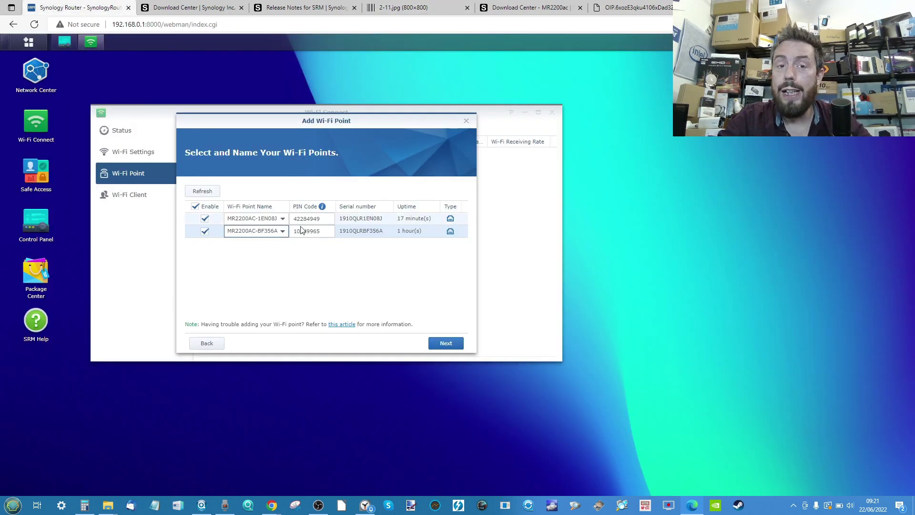
left_click(446, 343)
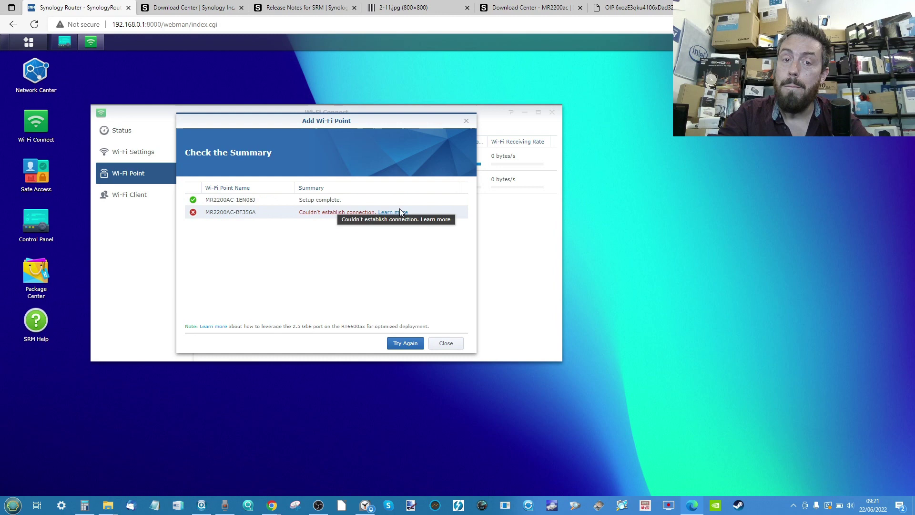
left_click(400, 212)
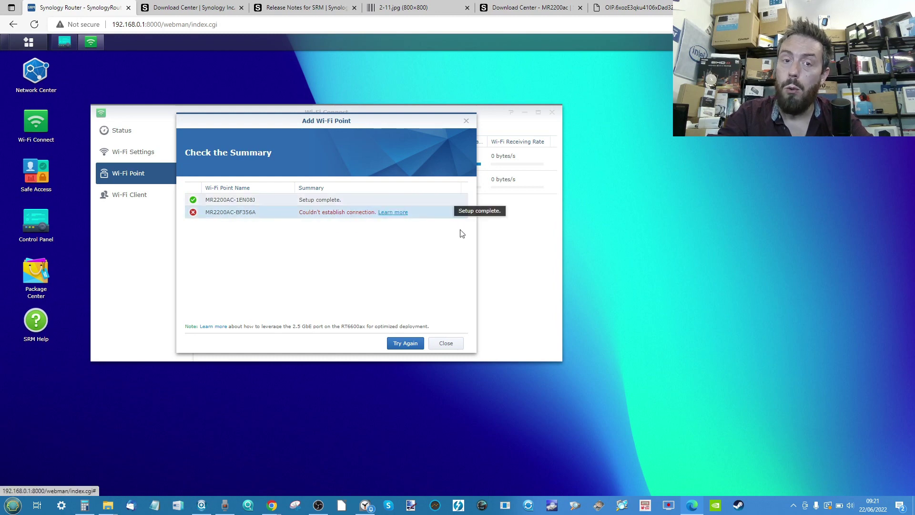
- Read the FAQ on why MR2200AC-BF356A couldn't connect, then close the Add Wi-Fi Point wizard
left_click(391, 213)
scroll(329, 210, "down", 5)
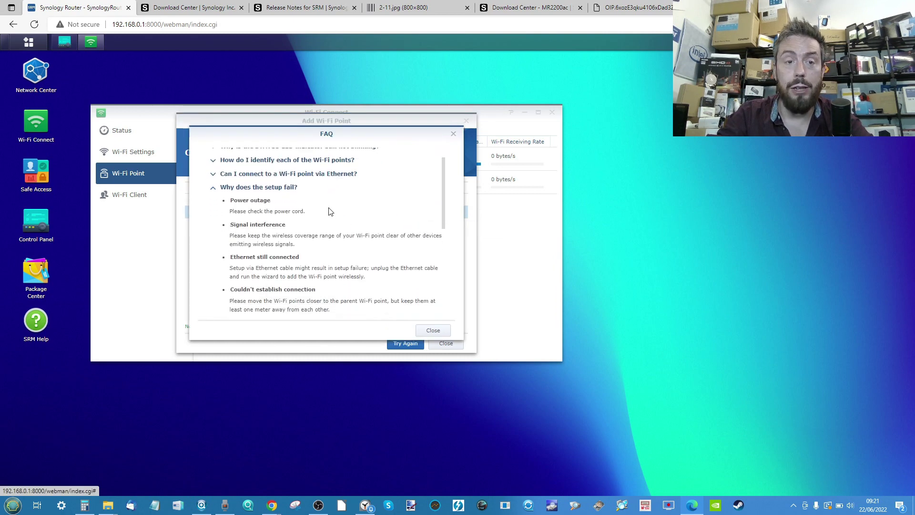
scroll(329, 210, "down", 5)
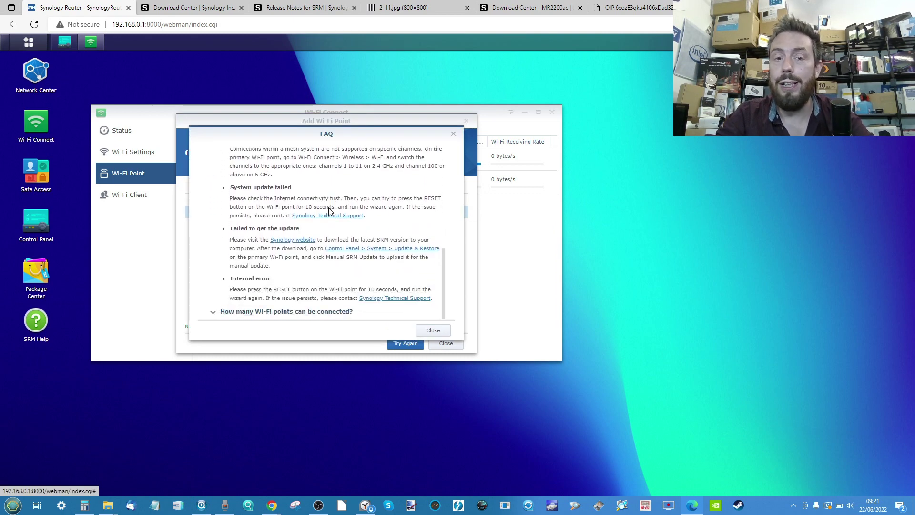
left_click(453, 134)
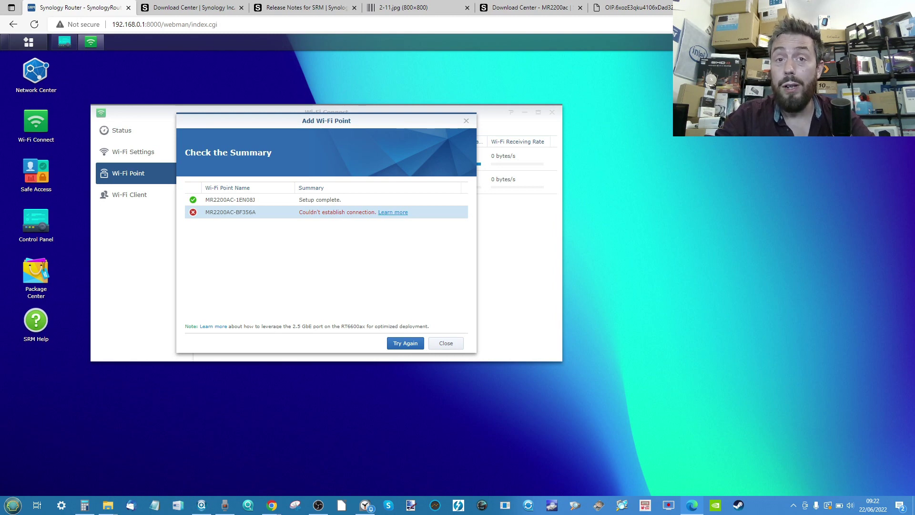
left_click(433, 344)
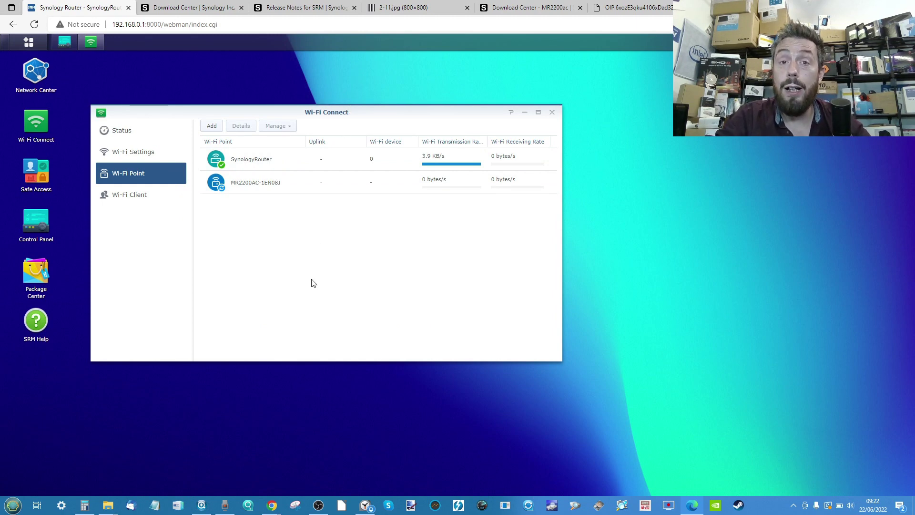
- Re-search the network in Synology Assistant and open the web page of the MR2200ac at 192.168.0.75
left_click(200, 506)
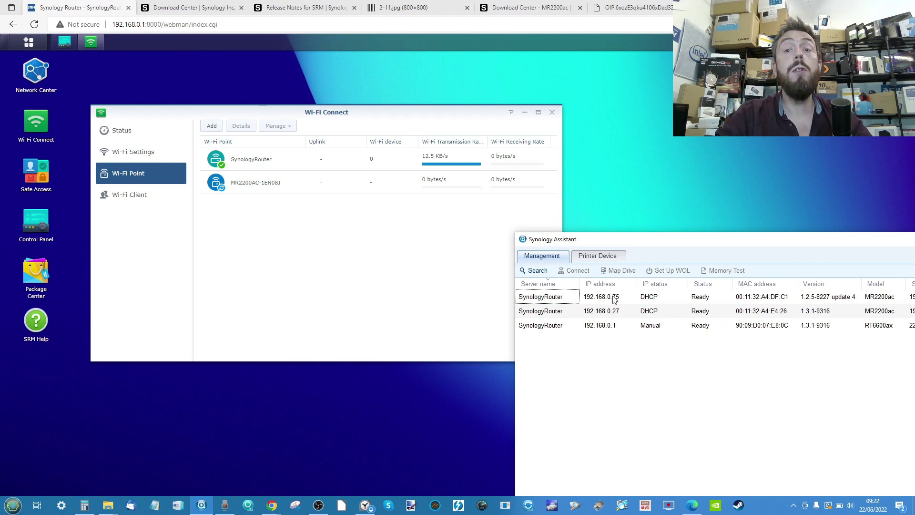
left_click(535, 270)
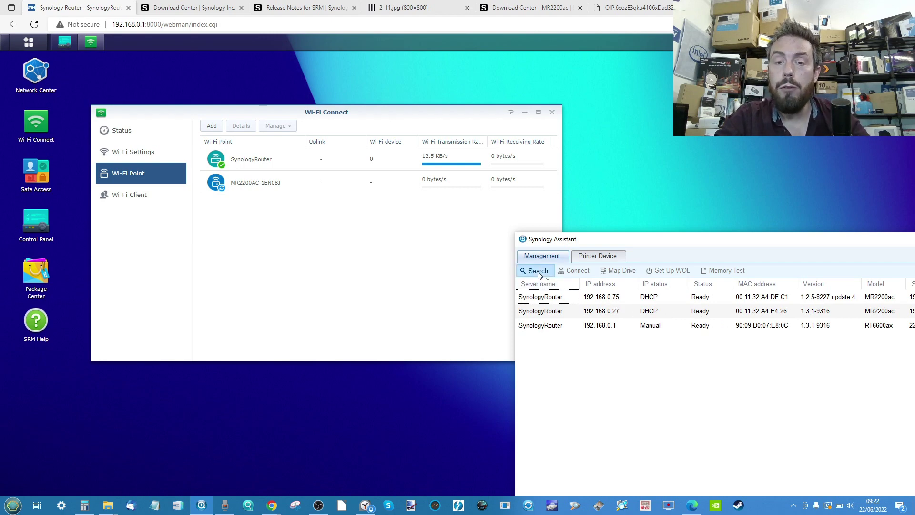
left_click(590, 107)
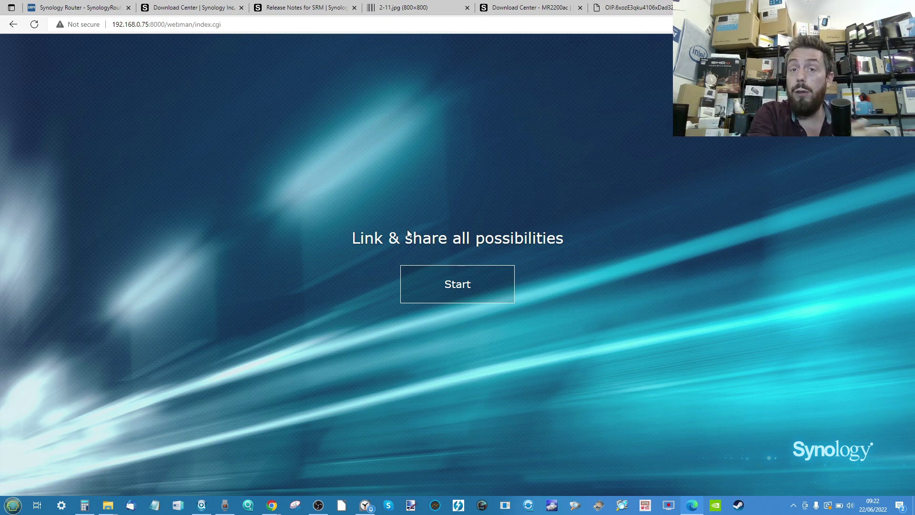
left_click(405, 6)
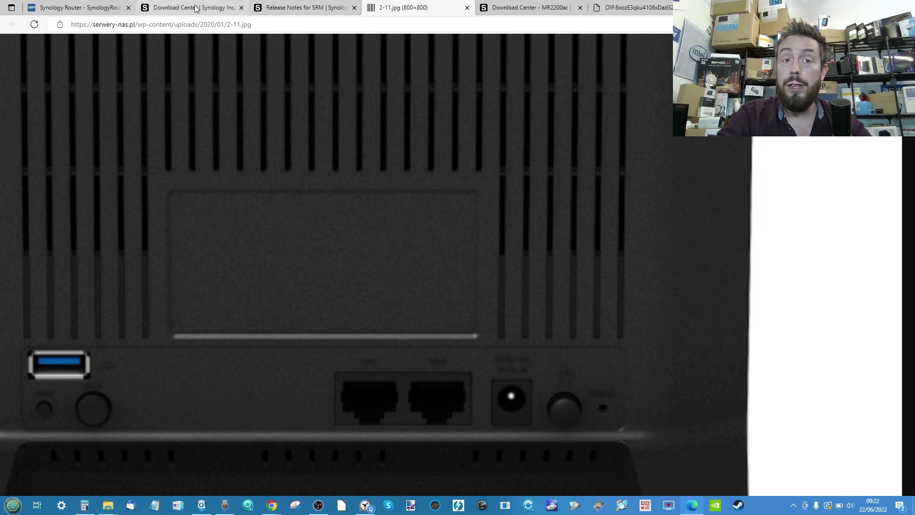
left_click(619, 7)
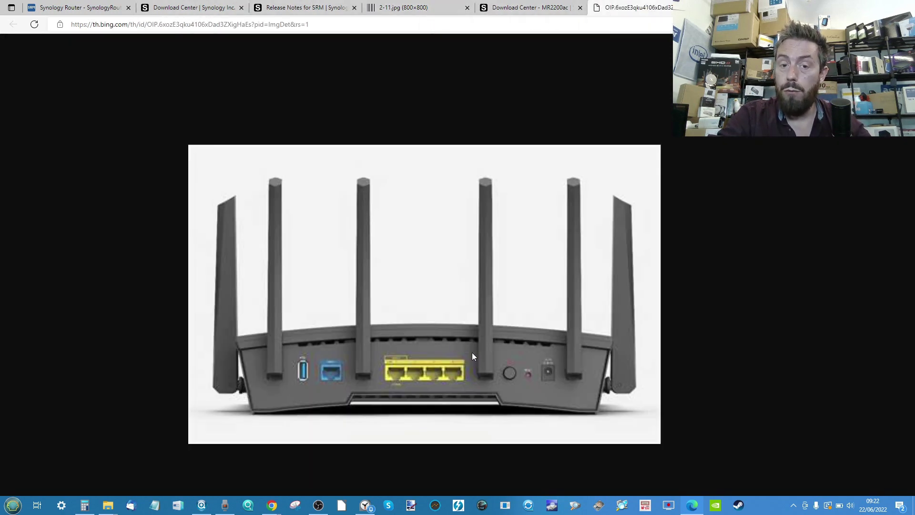
left_click(529, 7)
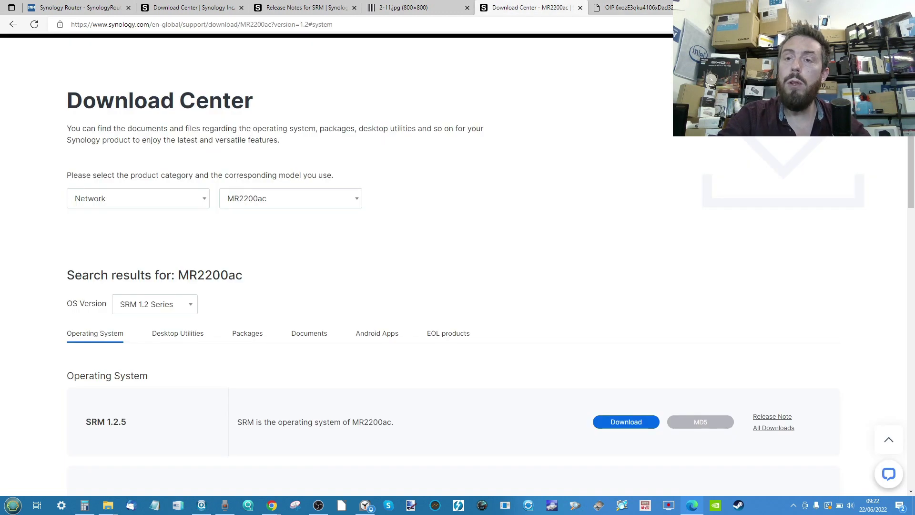
left_click(76, 7)
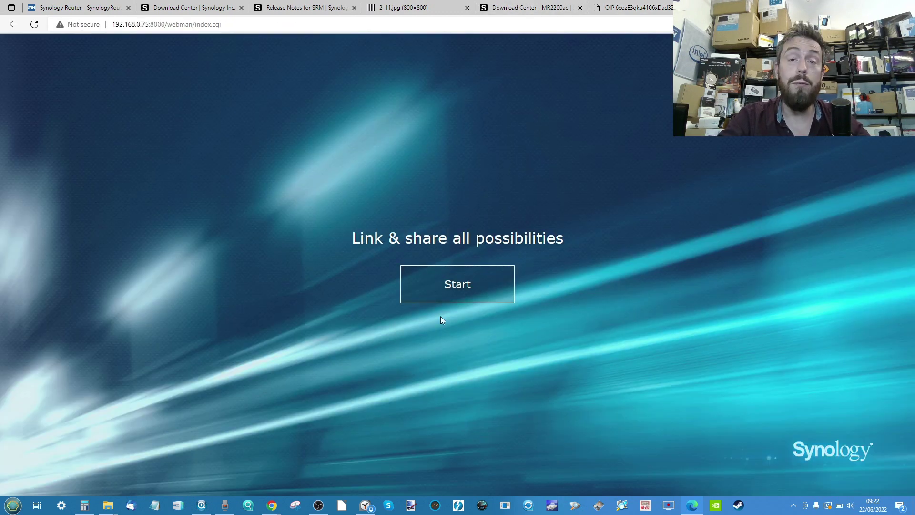
left_click(357, 25)
key("Return")
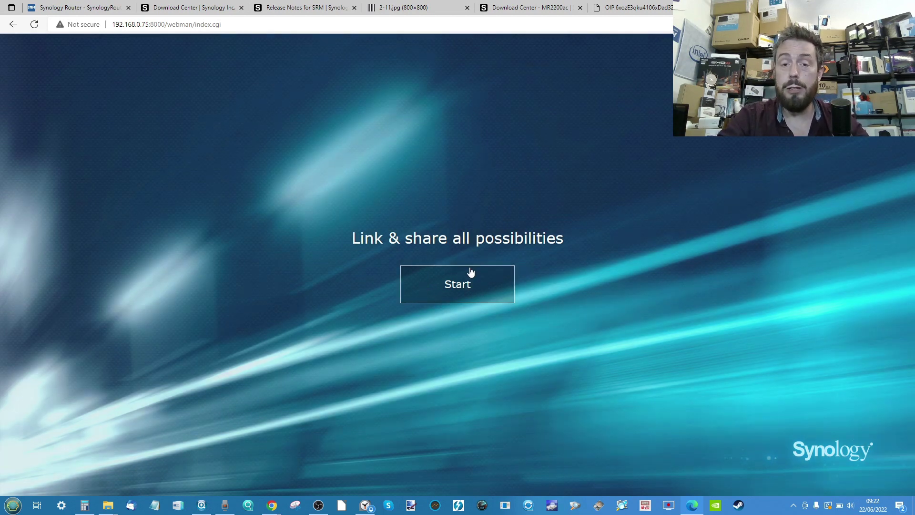
- Create the router's administrator username and password, accept the EULA, and continue to Wi-Fi setup
left_click(465, 283)
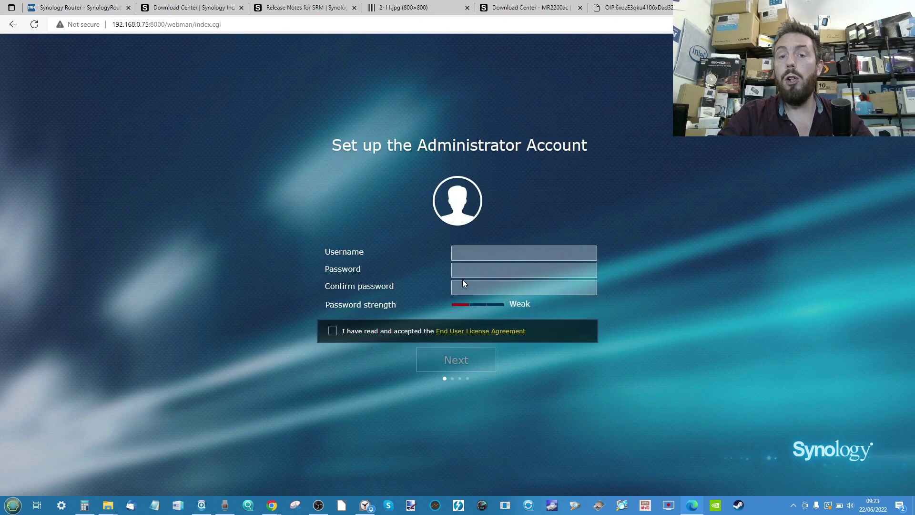
left_click(474, 257)
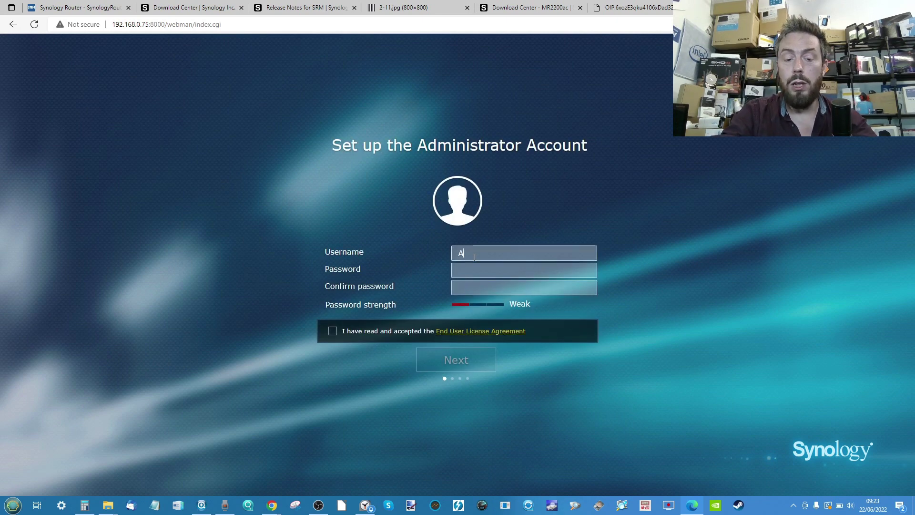
type("m2n1mn")
key("BackSpace")
key("BackSpace")
type("n")
key("Tab")
type("•••••••••")
key("Tab")
type("•••••••••")
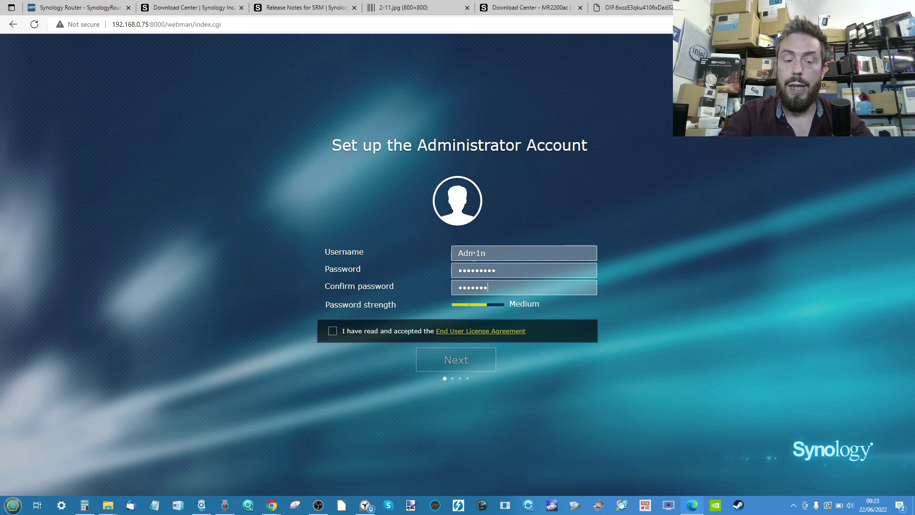
left_click(333, 331)
left_click(444, 361)
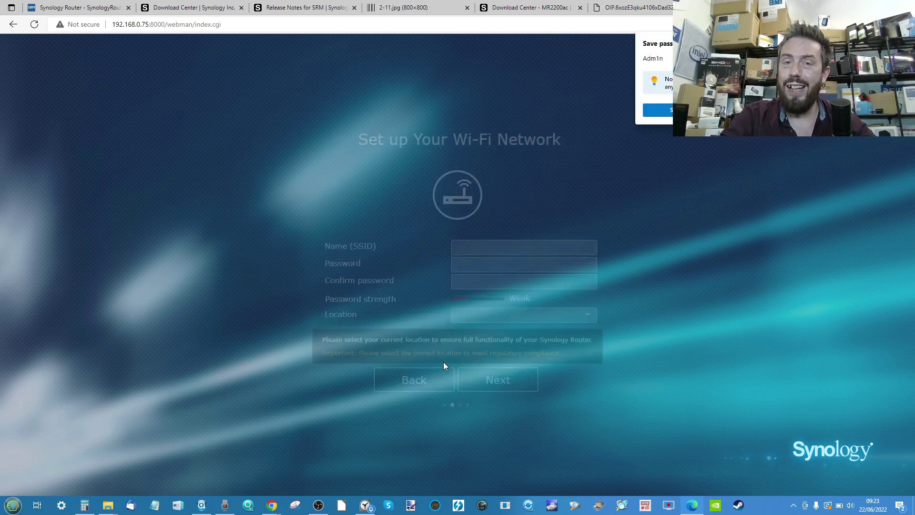
- Name the Wi-Fi network 'test' and set and confirm its Wi-Fi password
left_click(751, 109)
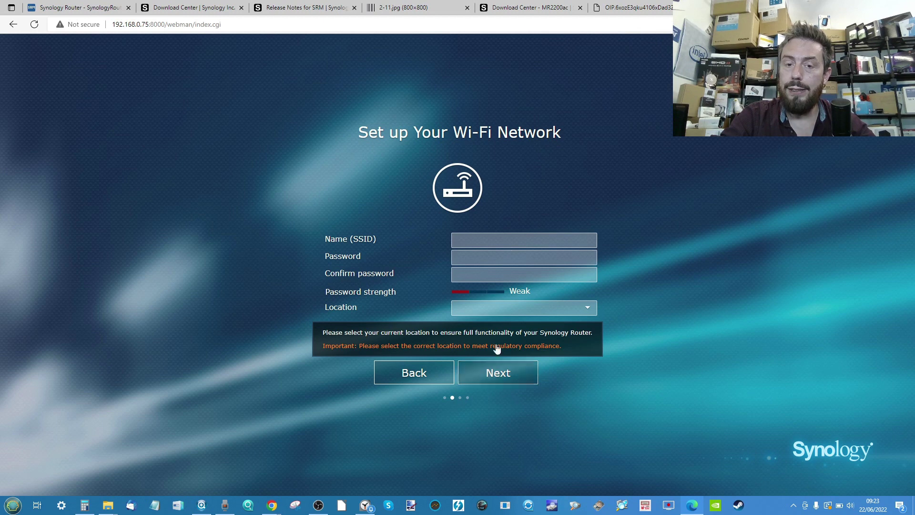
left_click(490, 241)
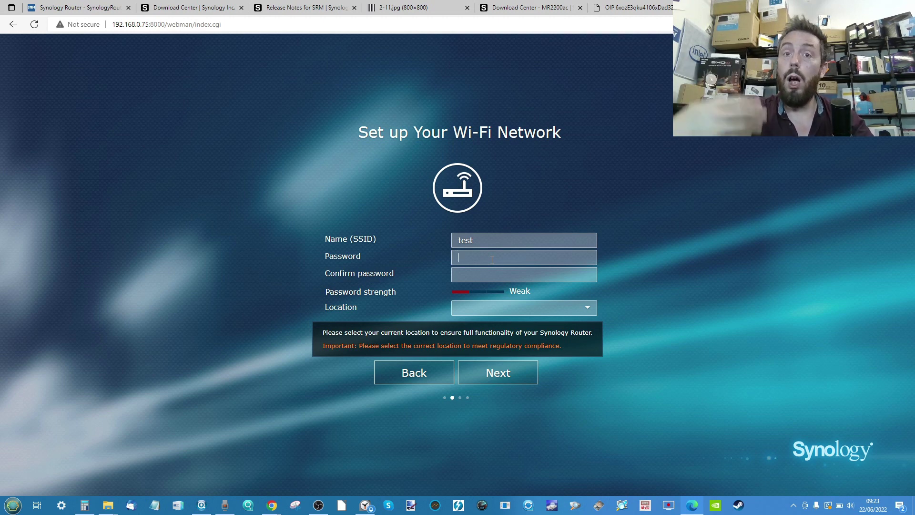
key("Tab")
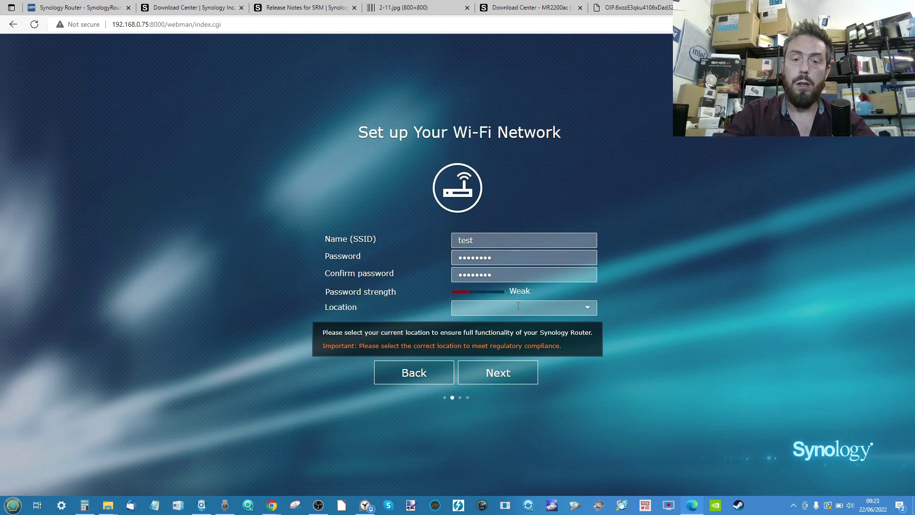
- Set the location to United Kingdom and continue to the operation mode step
left_click(479, 303)
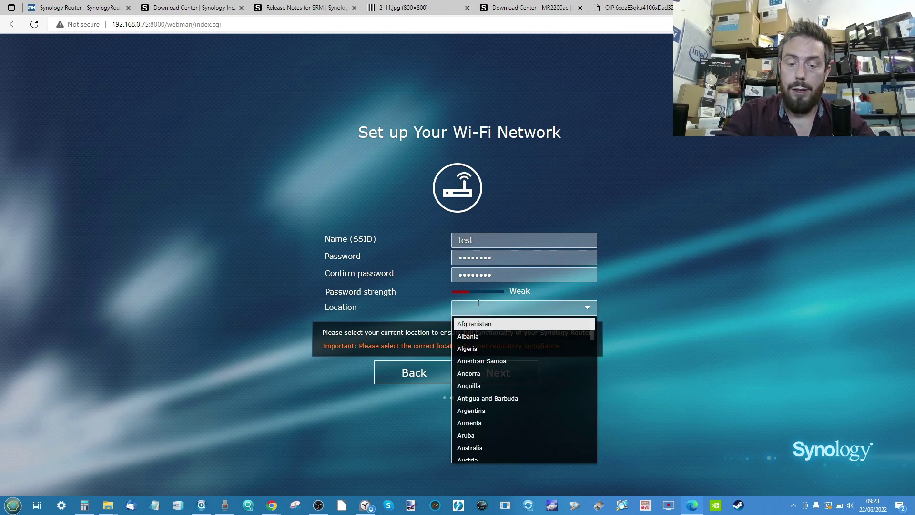
type("uni")
left_click(475, 331)
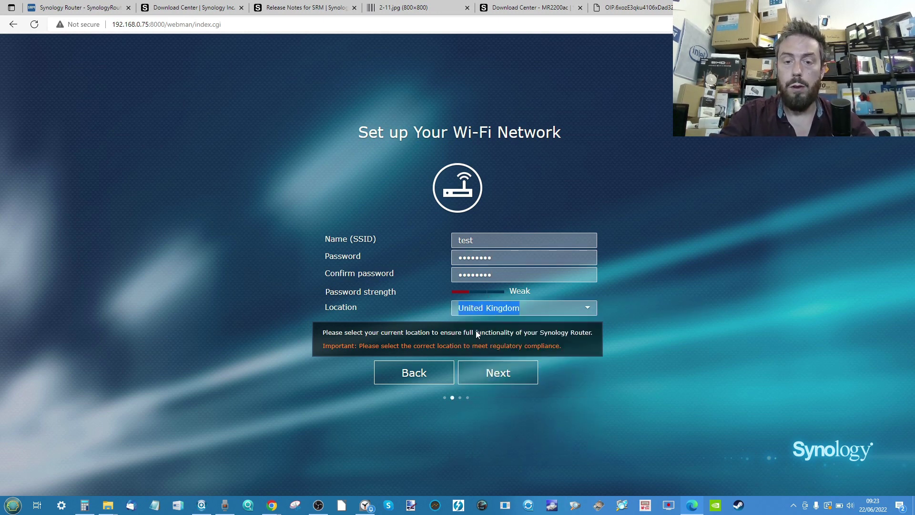
left_click(495, 372)
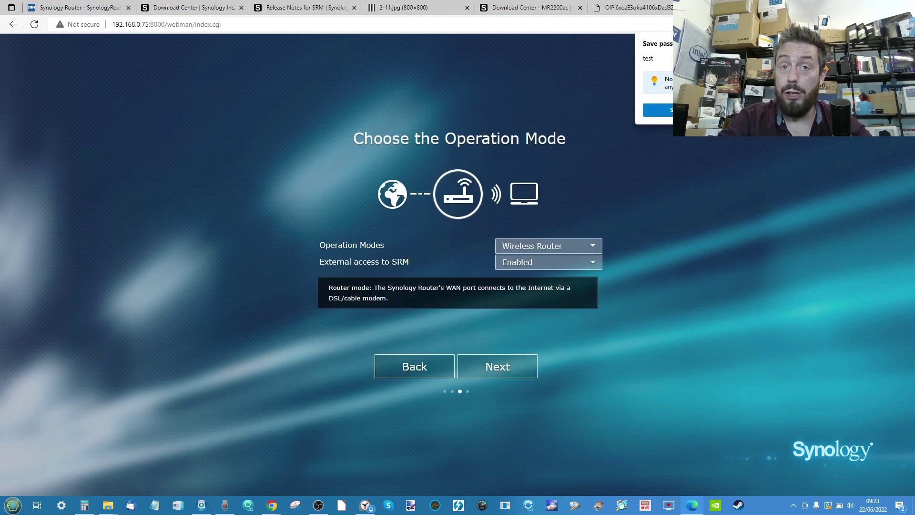
- Set the operation mode to Wireless AP and skip the internet connection setup
left_click(784, 44)
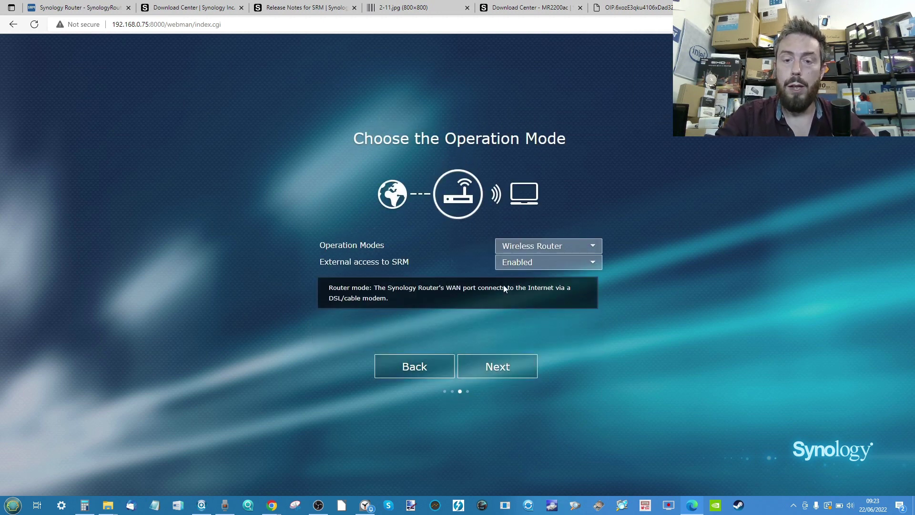
left_click(544, 245)
left_click(519, 271)
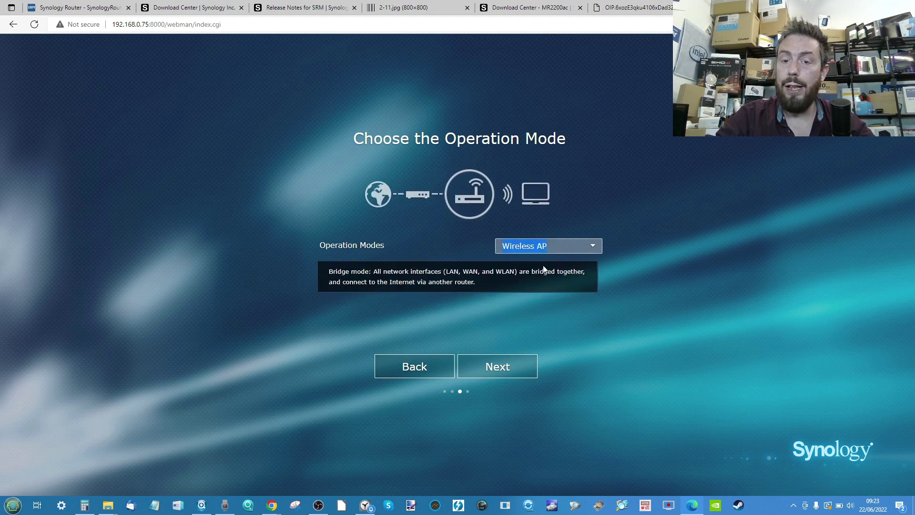
left_click(504, 374)
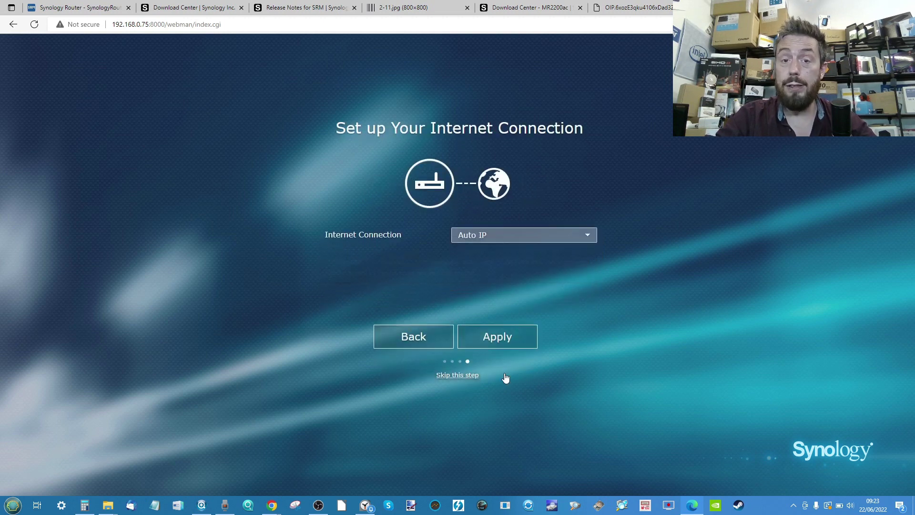
left_click(457, 375)
left_click(431, 289)
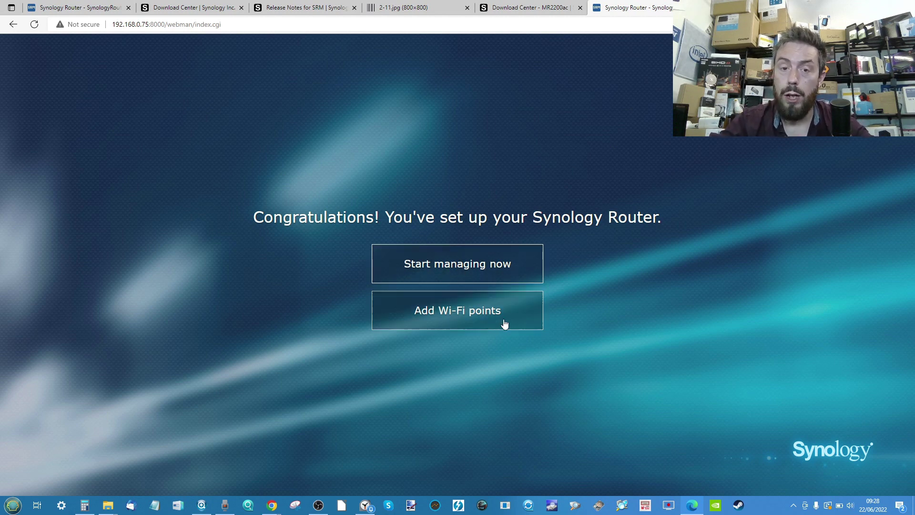
- Start managing the router, click through the welcome tour, and decline pageview analytics
left_click(439, 270)
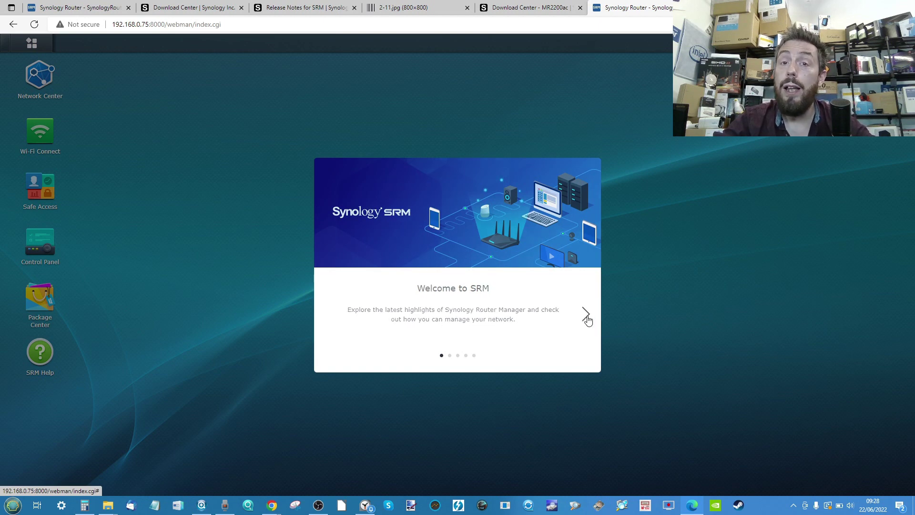
left_click(586, 315)
left_click(586, 315)
left_click(586, 316)
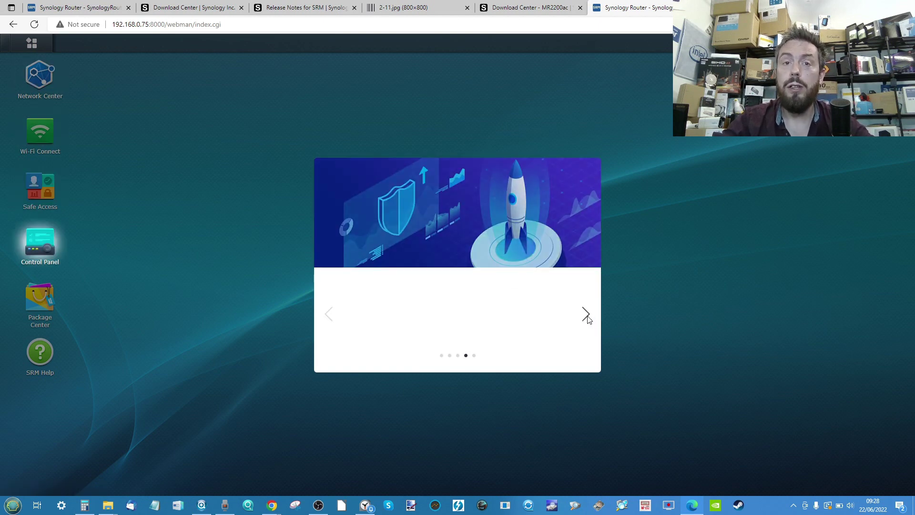
left_click(586, 316)
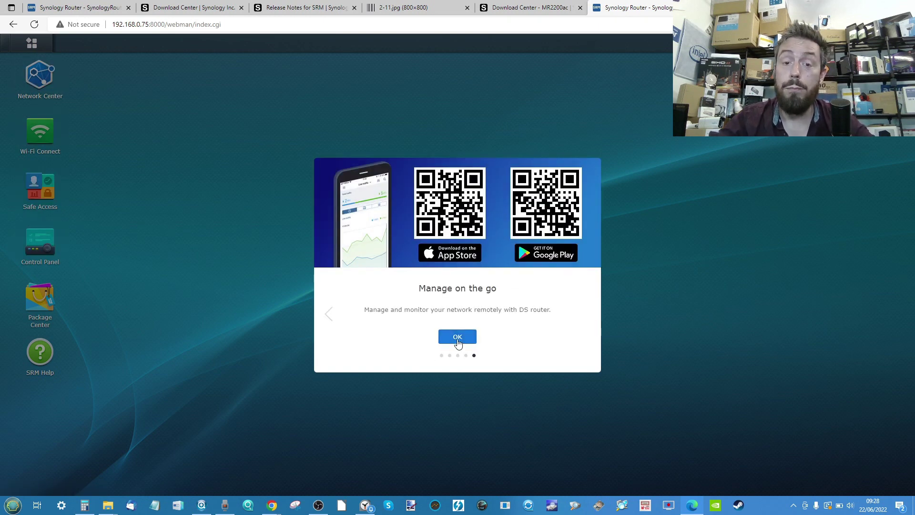
left_click(456, 336)
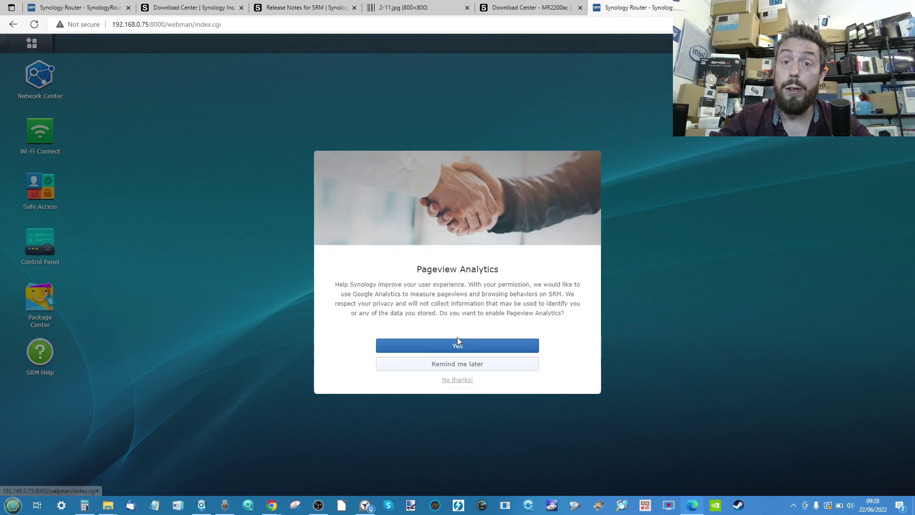
left_click(448, 380)
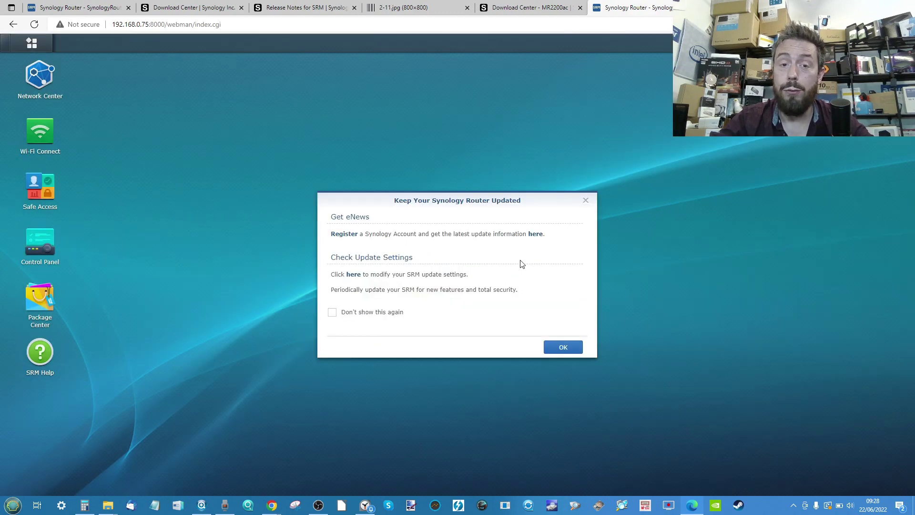
- Dismiss the update reminder and view Control Panel's System update page showing SRM 1.2.5-8227 Update 4
left_click(586, 200)
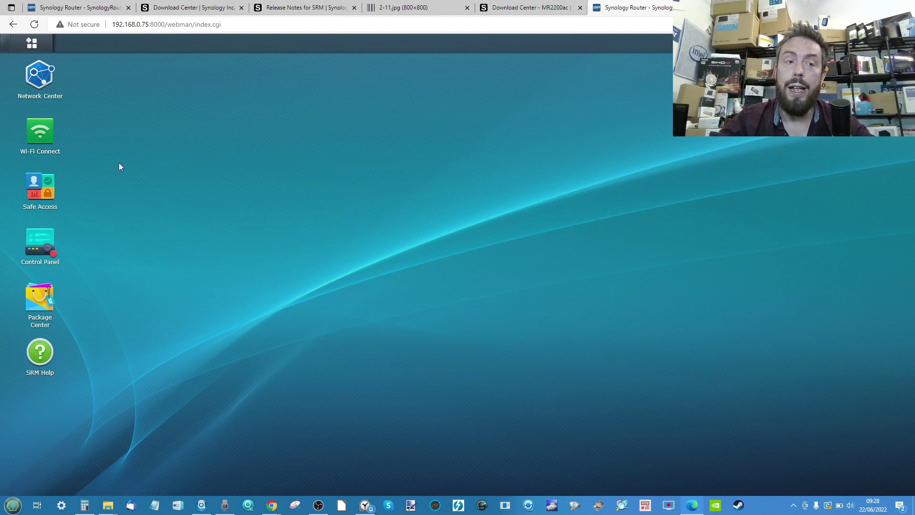
left_click(33, 240)
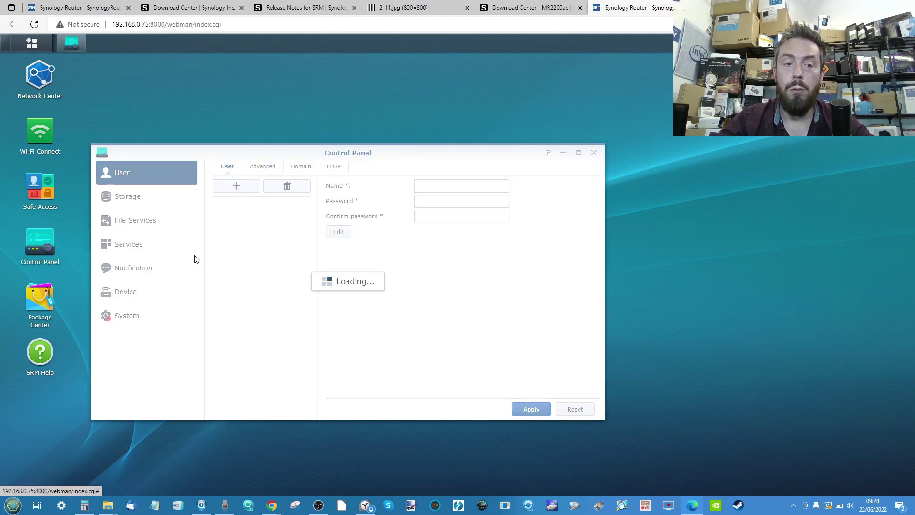
left_click(134, 326)
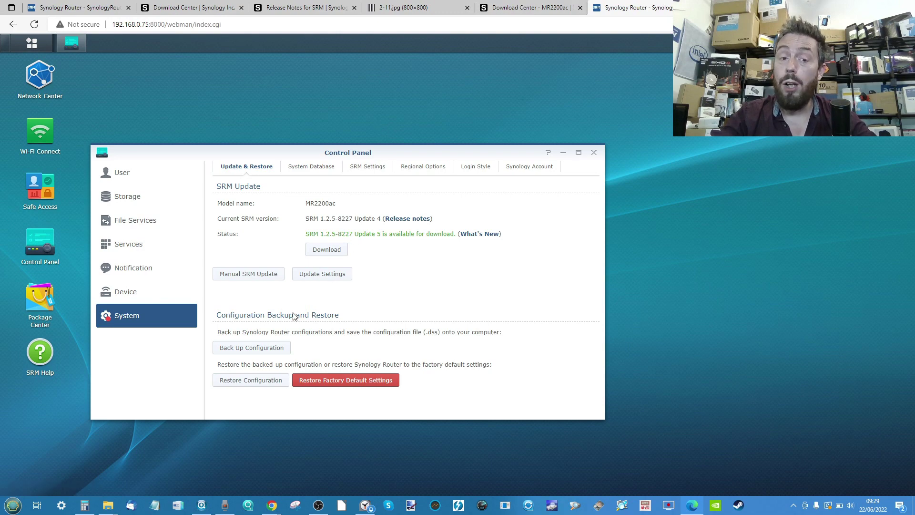
left_click(107, 504)
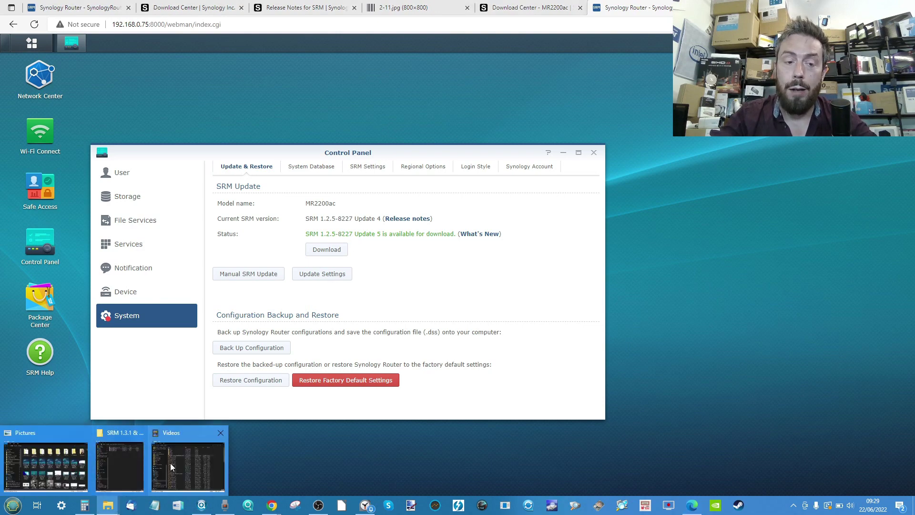
left_click(117, 456)
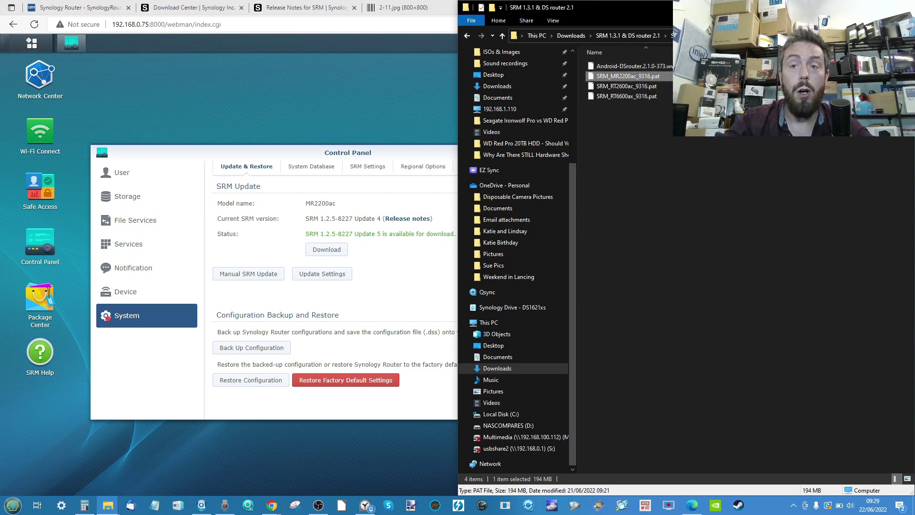
left_click(413, 149)
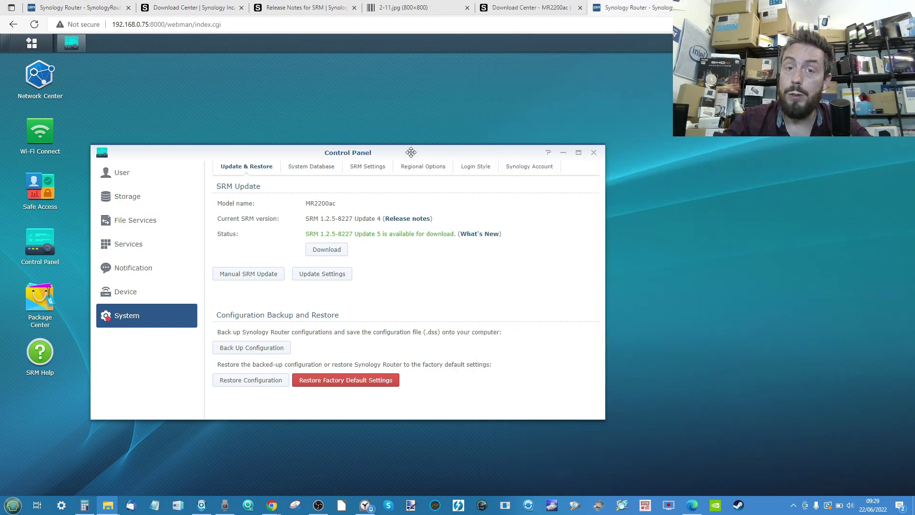
left_click(542, 6)
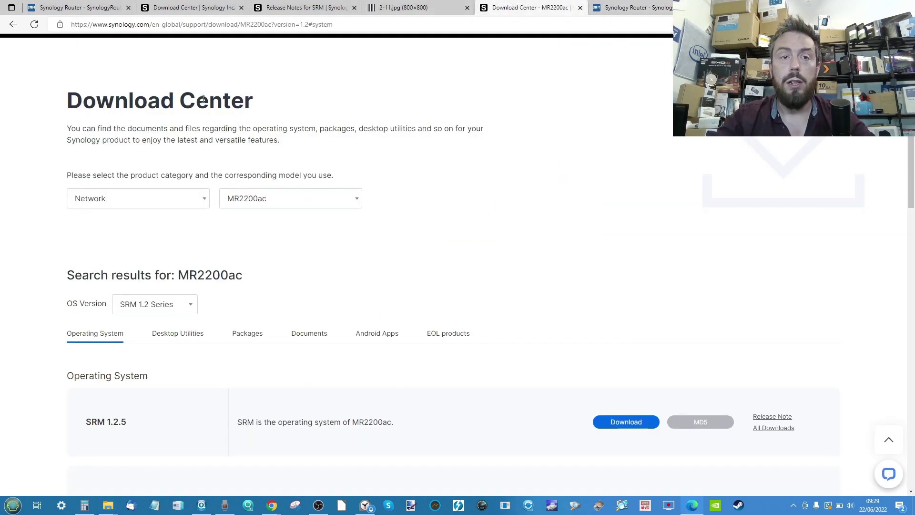
left_click(191, 5)
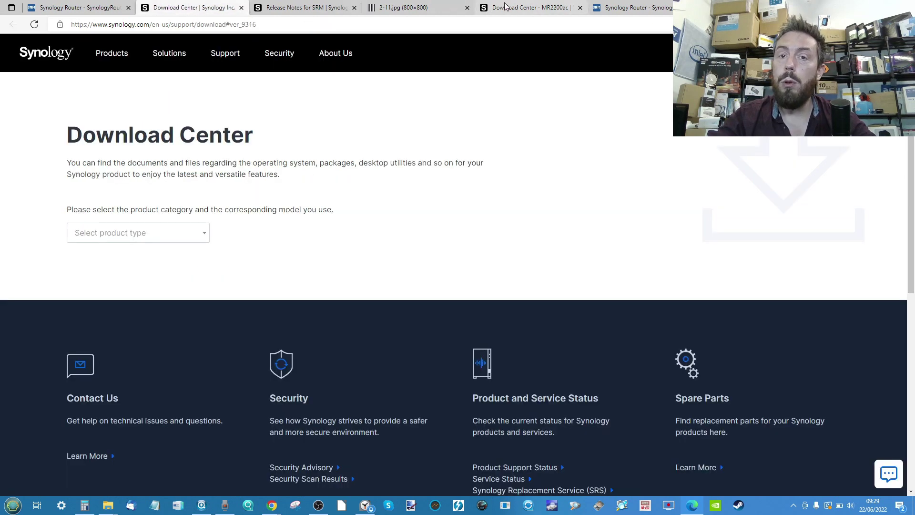
left_click(506, 7)
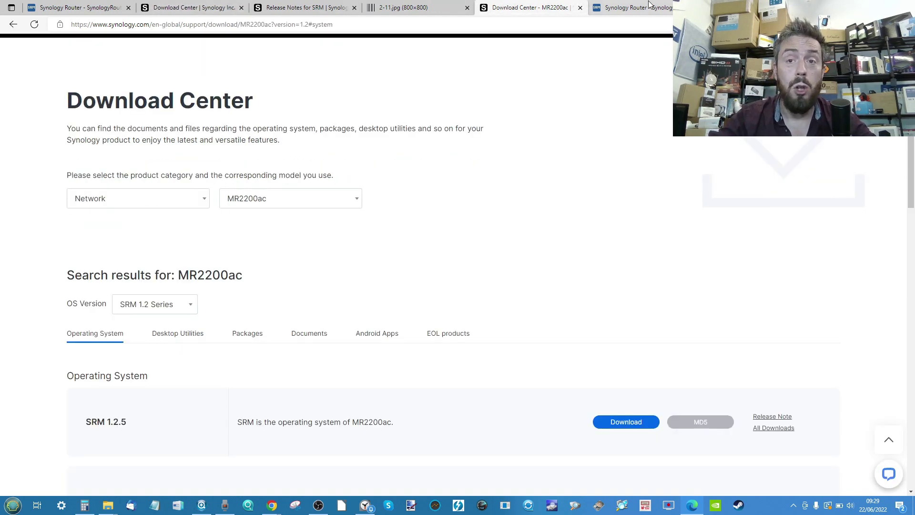
left_click(629, 7)
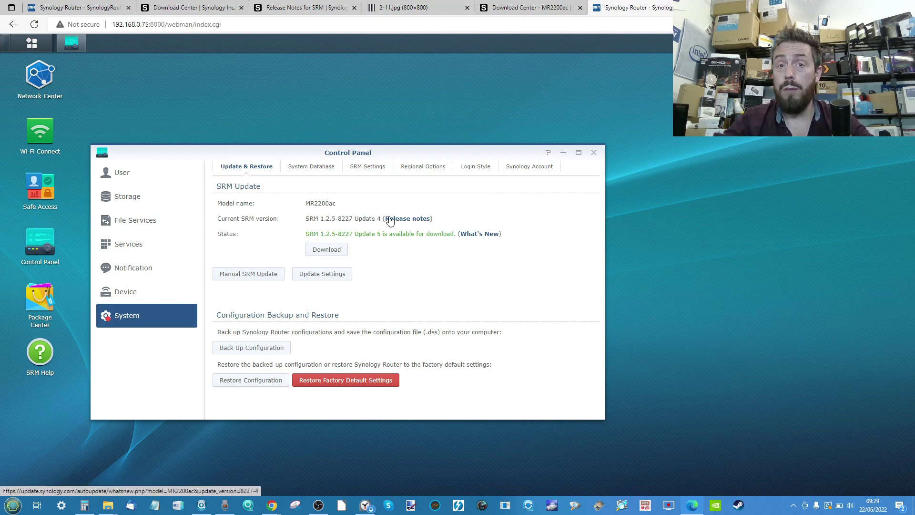
left_click(552, 9)
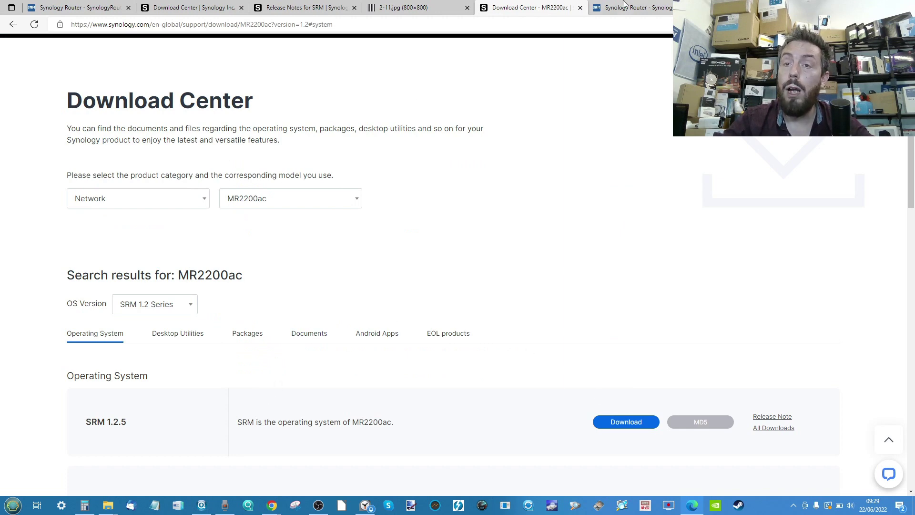
left_click(641, 9)
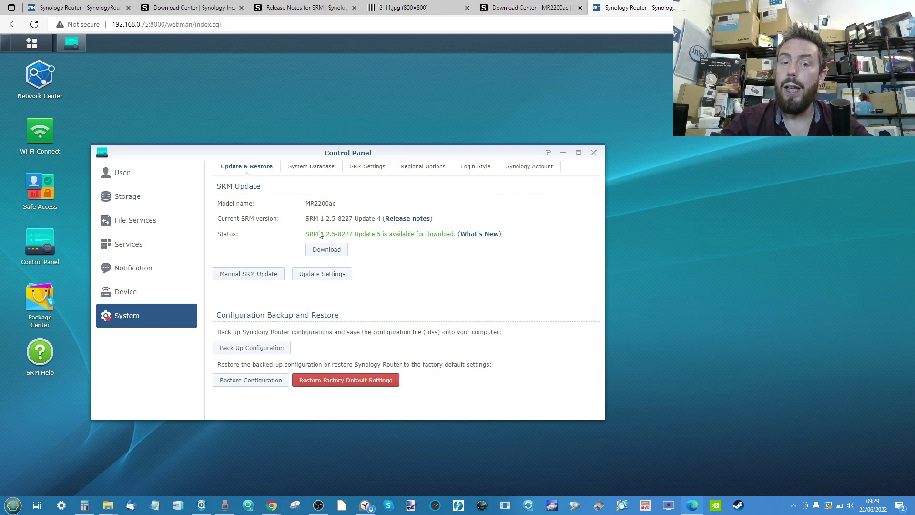
left_click(262, 276)
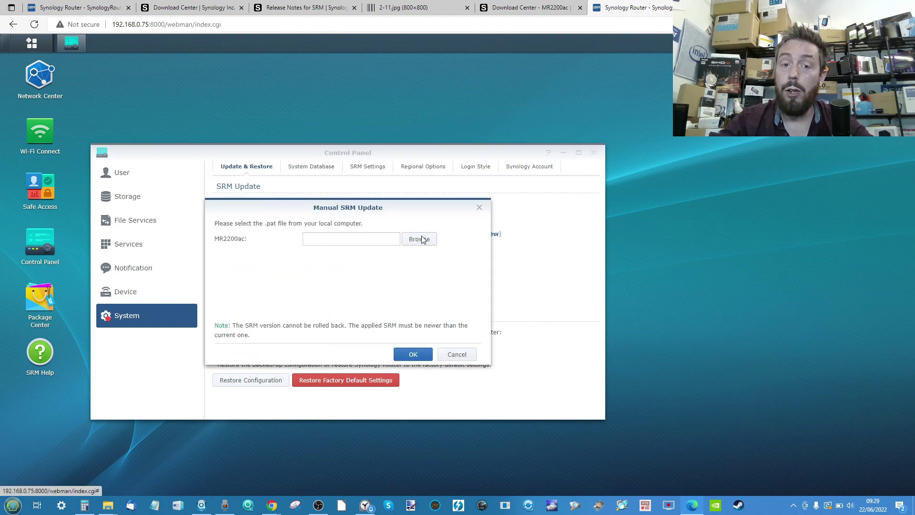
- Load SRM_MR2200ac_9316.pat from Downloads > SRM 1.3.1 & DS router 2.1 into Manual SRM Update
left_click(420, 239)
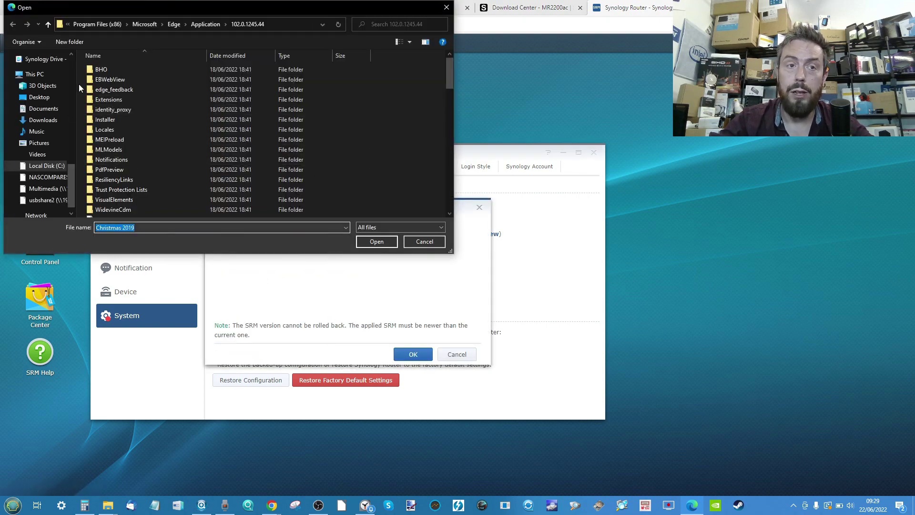
left_click(43, 120)
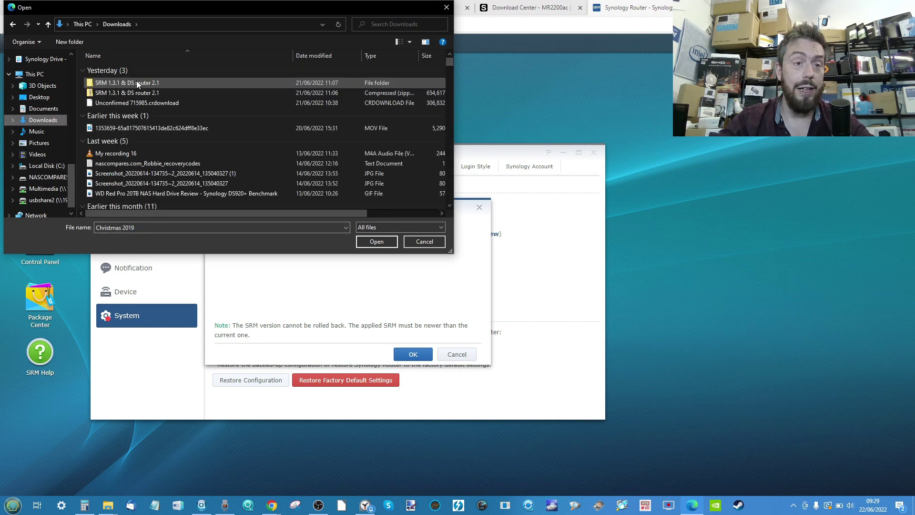
double_click(132, 84)
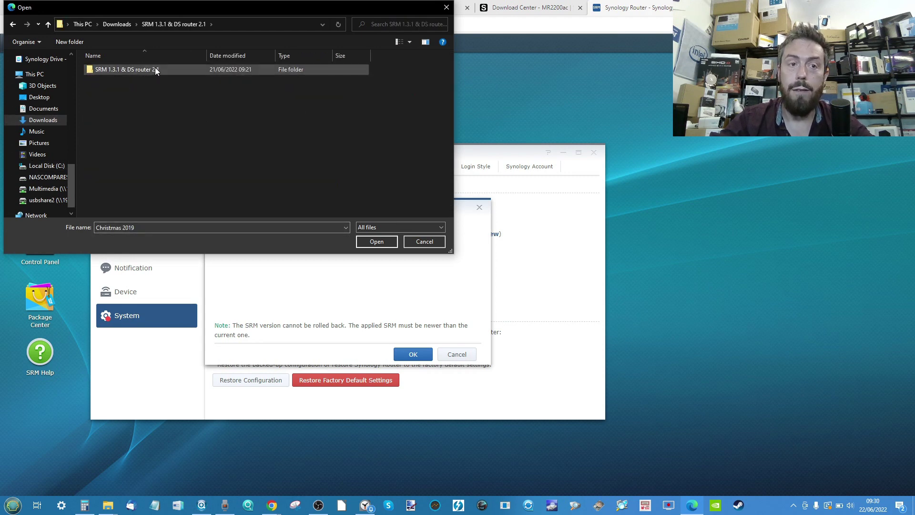
double_click(155, 69)
left_click(124, 82)
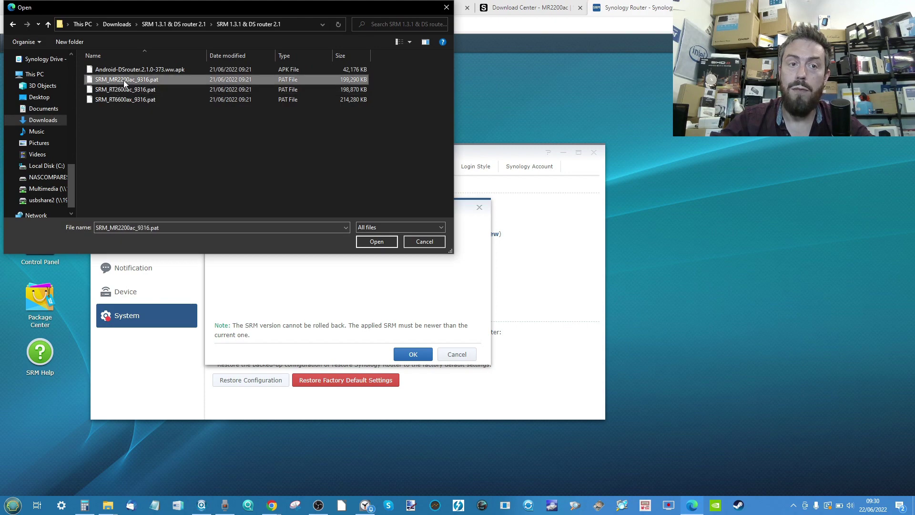
left_click(377, 242)
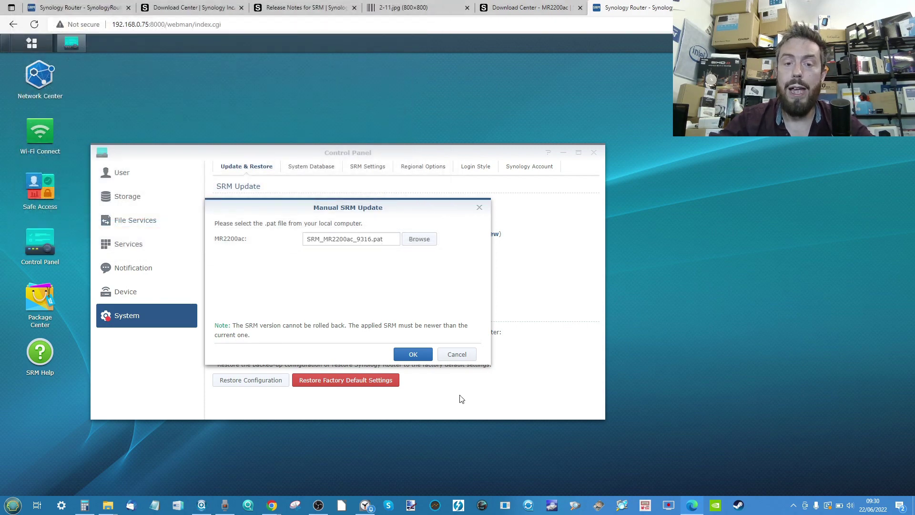
left_click(418, 356)
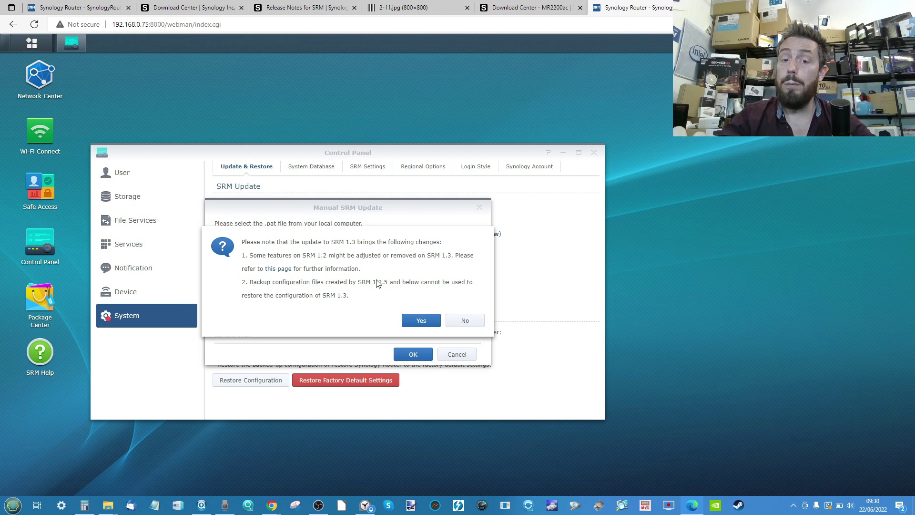
- Accept the SRM 1.3 feature notice and the no-shutdown warning so the update installs
left_click(420, 323)
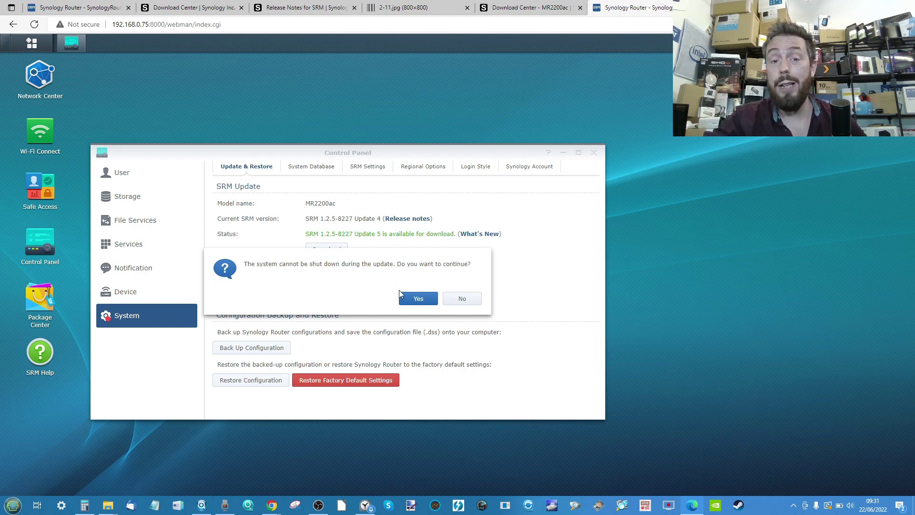
left_click(412, 297)
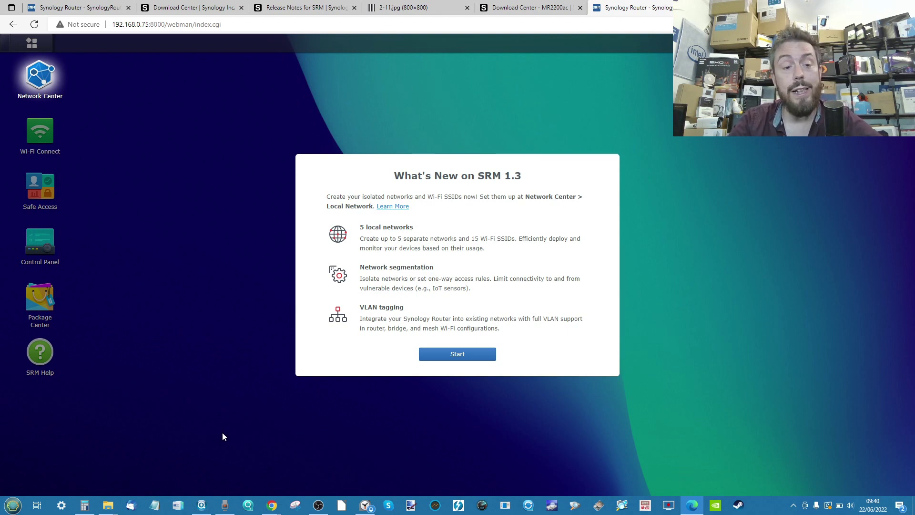
- Confirm in Synology Assistant that the MR2200ac shows 1.3.1-9316, then dismiss What's New
left_click(201, 505)
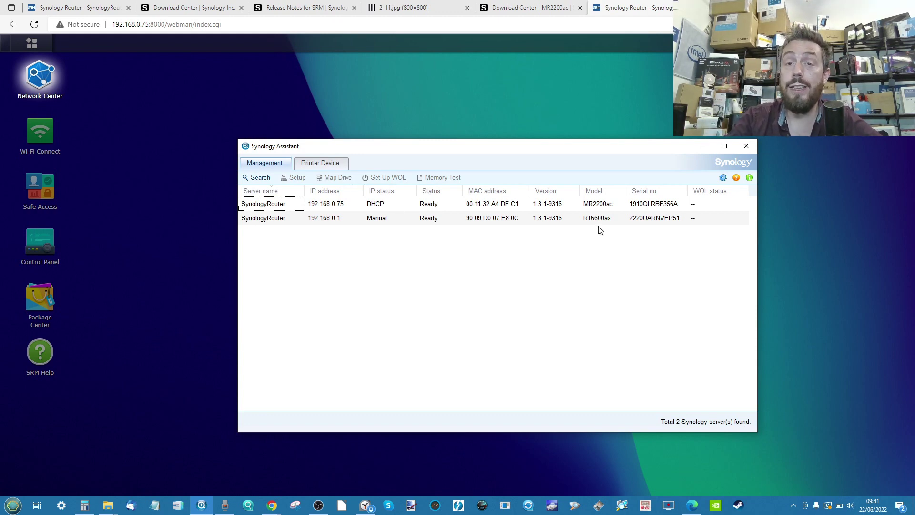
left_click(701, 147)
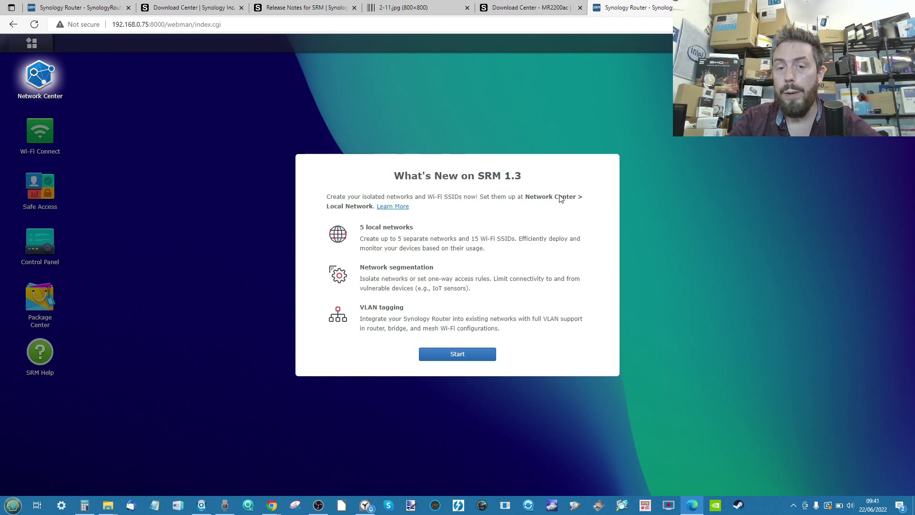
left_click(457, 355)
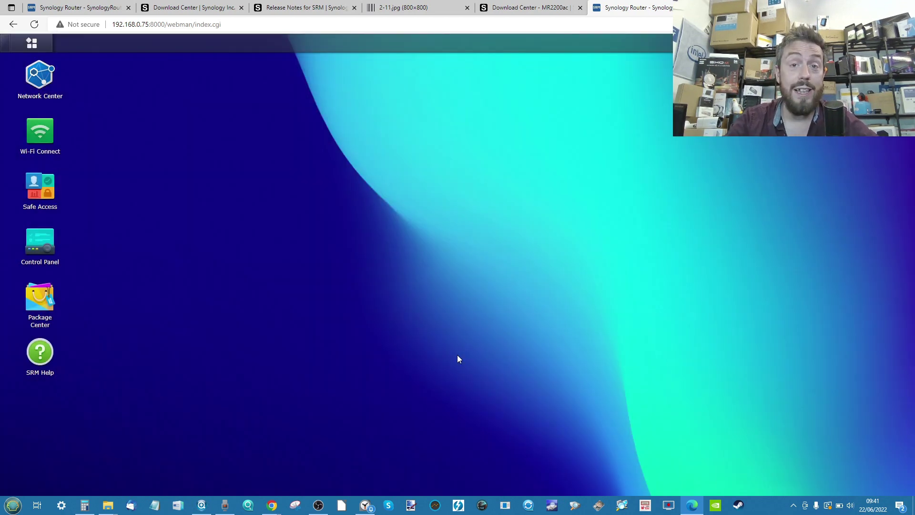
- On 192.168.0.1, run the wired-and-wireless Add Wi-Fi Point wizard, then return to 192.168.0.75
left_click(76, 7)
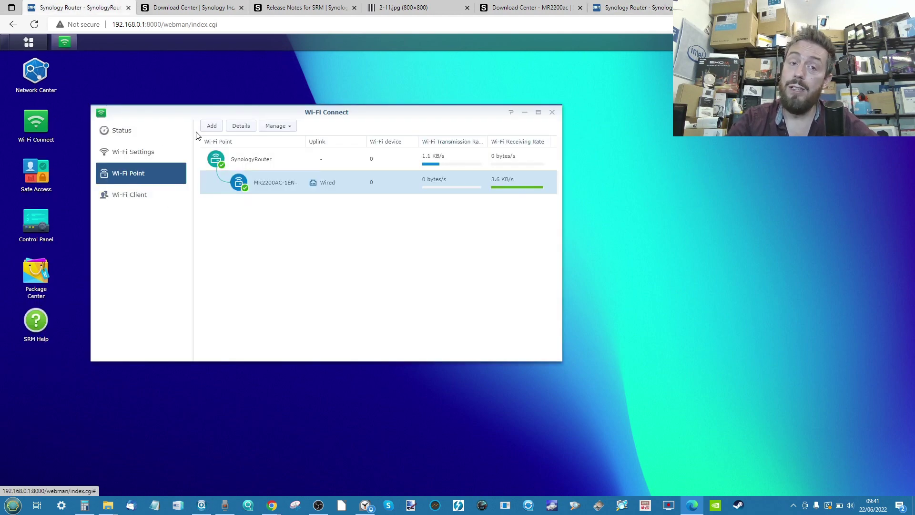
left_click(211, 126)
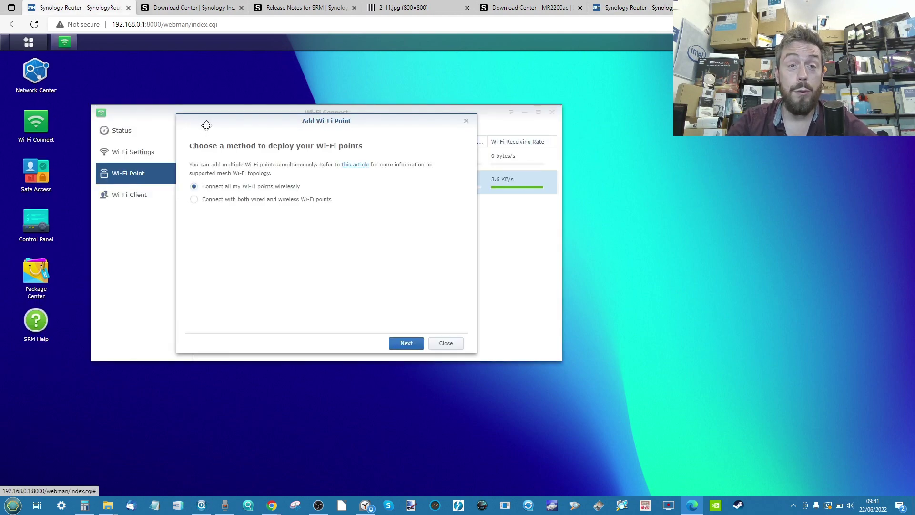
left_click(317, 200)
left_click(410, 345)
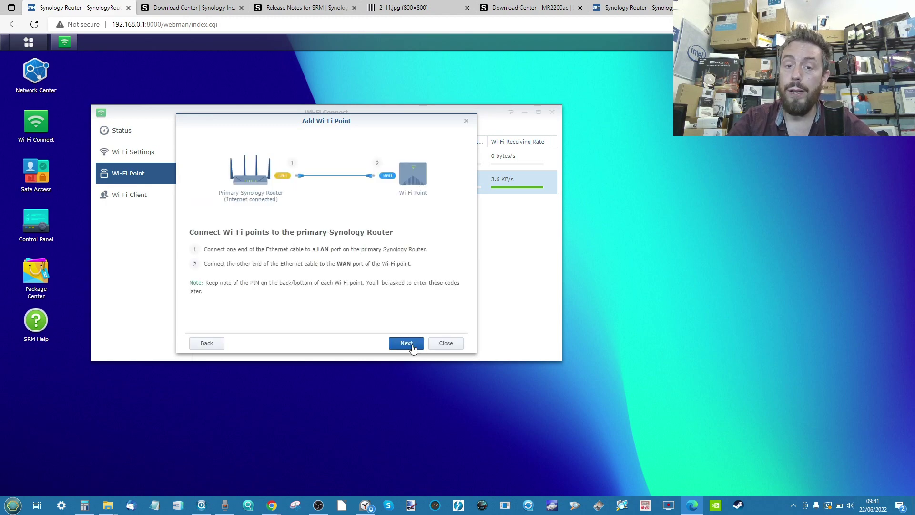
left_click(413, 348)
left_click(412, 348)
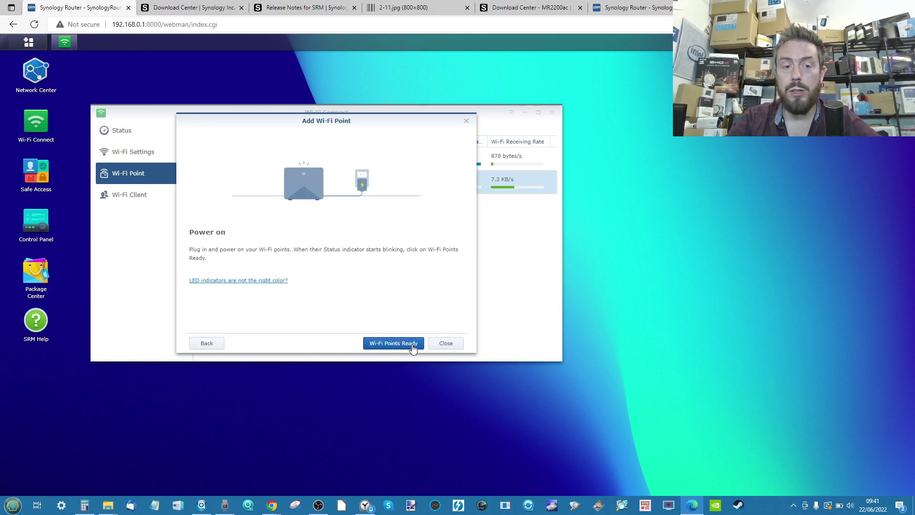
left_click(412, 347)
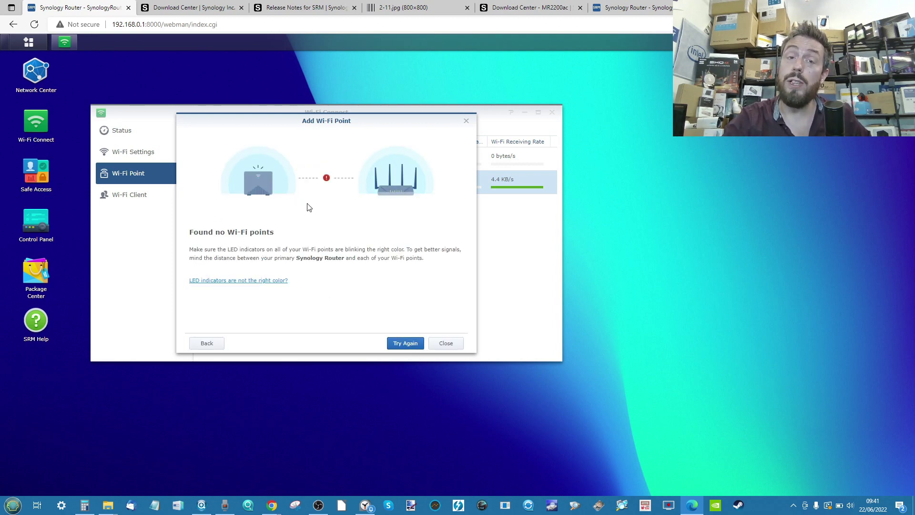
left_click(644, 5)
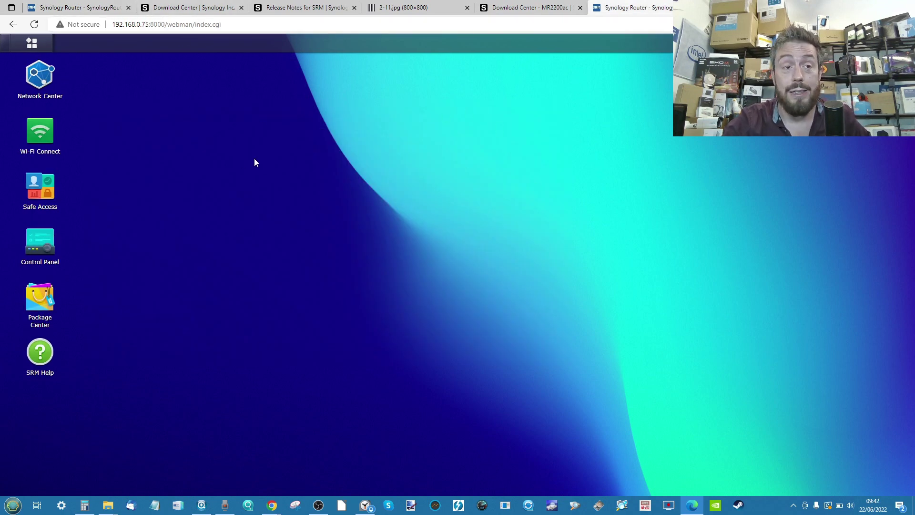
- Show Control Panel > System Update & Restore, confirming the MR2200AC runs SRM 1.3.1-9316
left_click(49, 245)
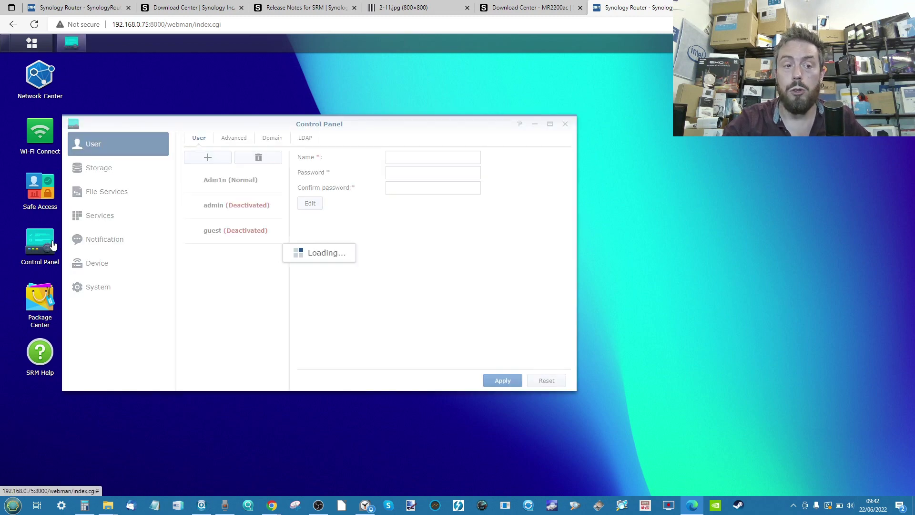
left_click(102, 287)
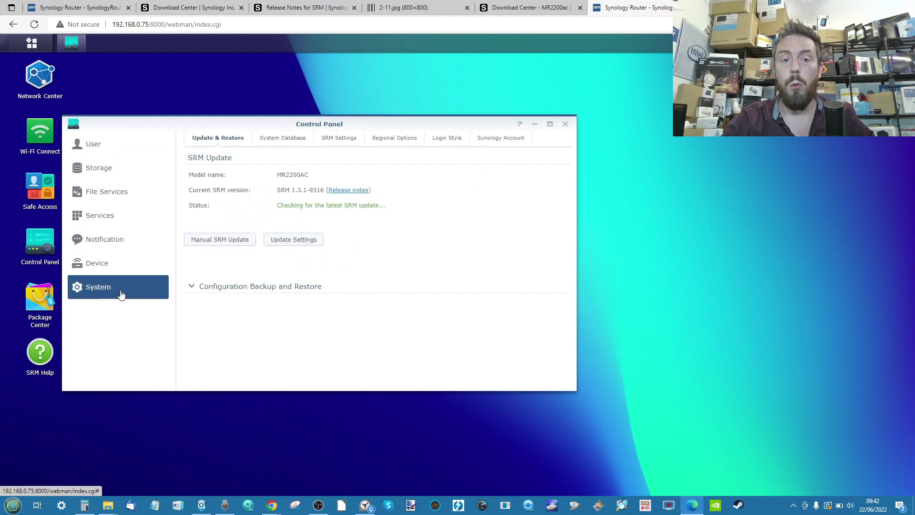
left_click(226, 285)
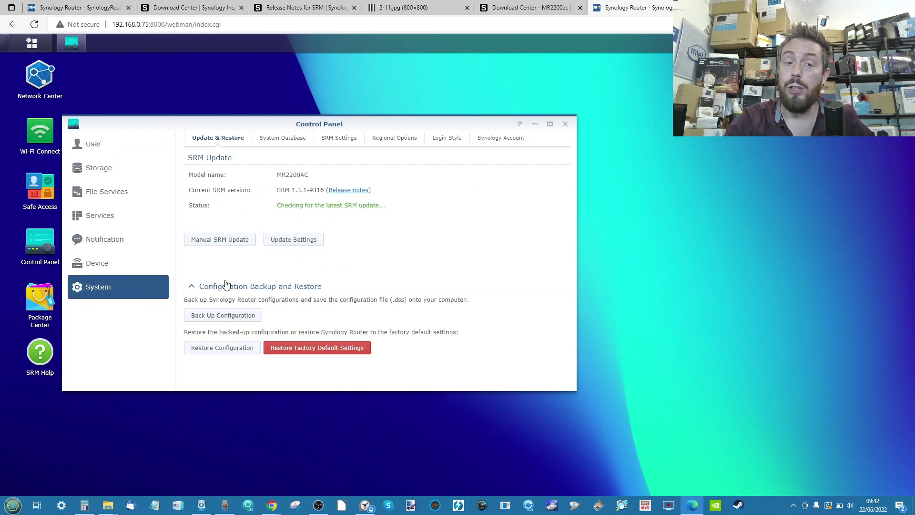
- Restore the MR2200AC to factory defaults, acknowledging that all data will be erased
left_click(321, 349)
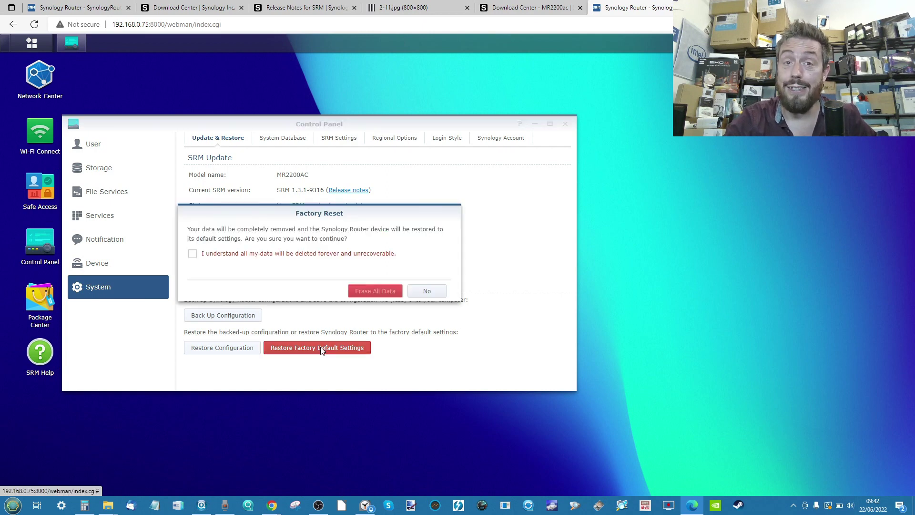
left_click(193, 255)
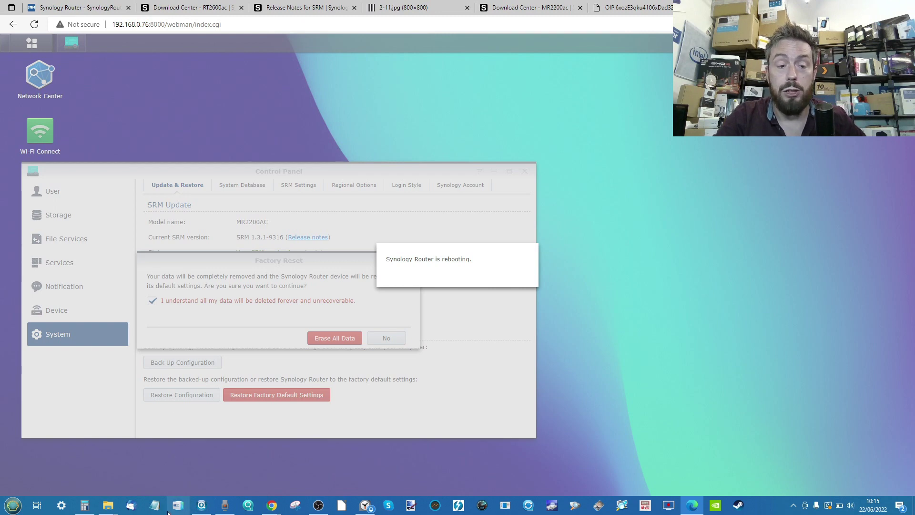
- Rescan in Synology Assistant to find the reset MR2200ac at 192.168.0.76 beside the RT6600ax
left_click(202, 507)
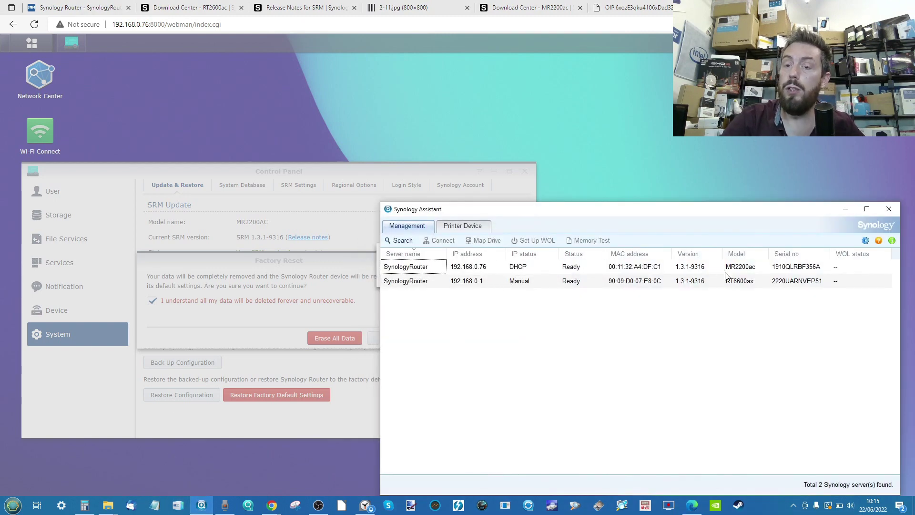
mouse_move(756, 281)
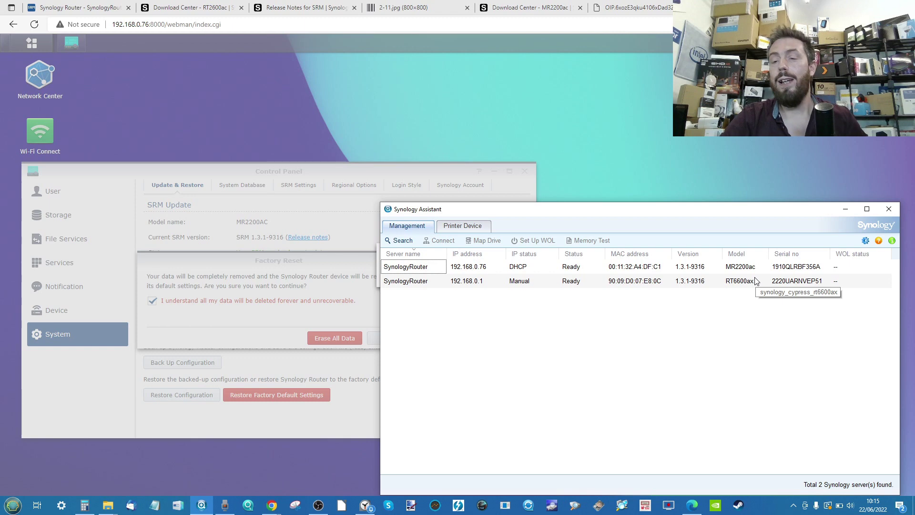
left_click(721, 282)
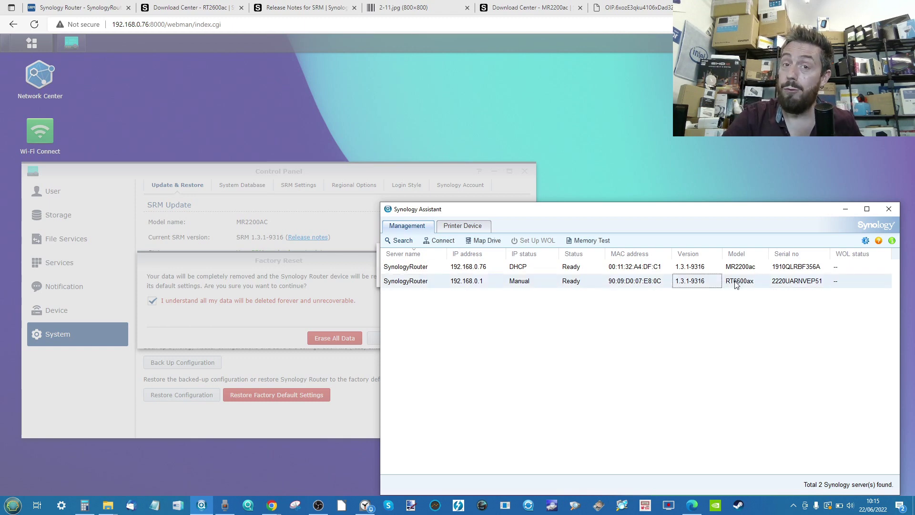
mouse_move(736, 285)
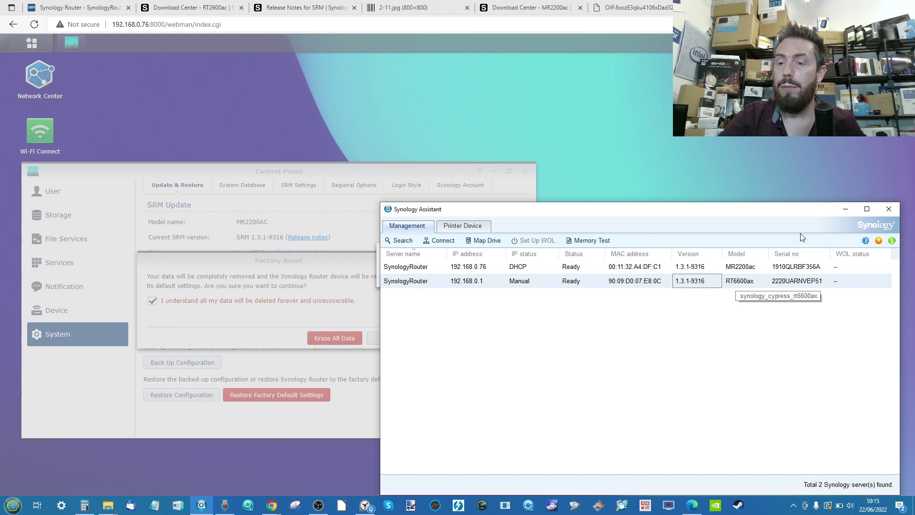
left_click(410, 244)
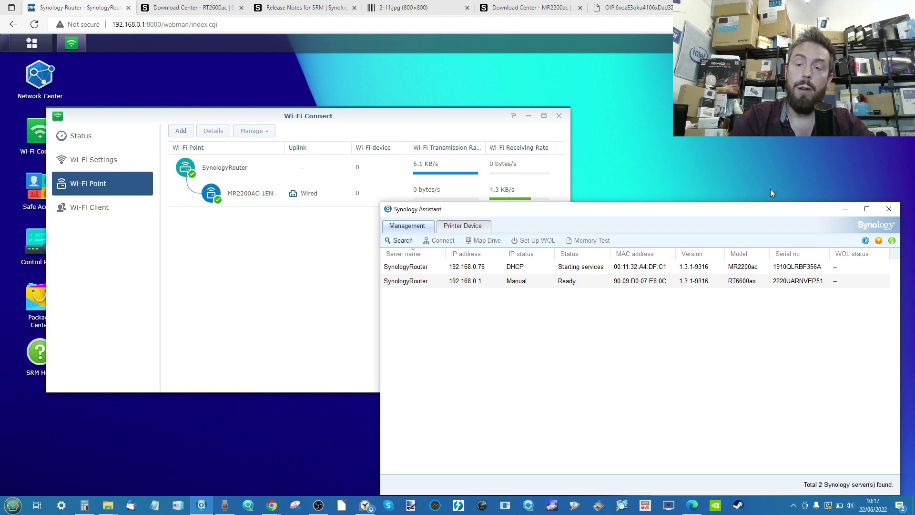
- Hide Synology Assistant and launch Add Wi-Fi Point from the primary router's Wi-Fi Connect
left_click(839, 211)
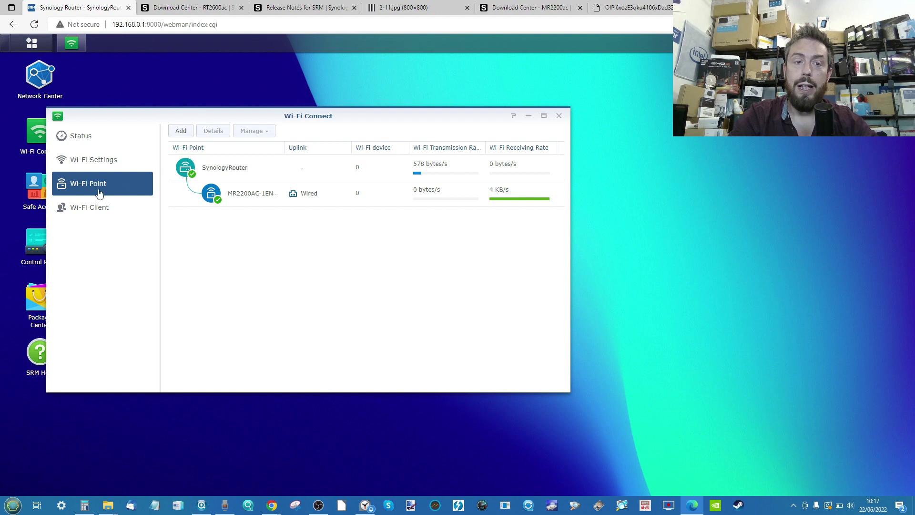
left_click(181, 130)
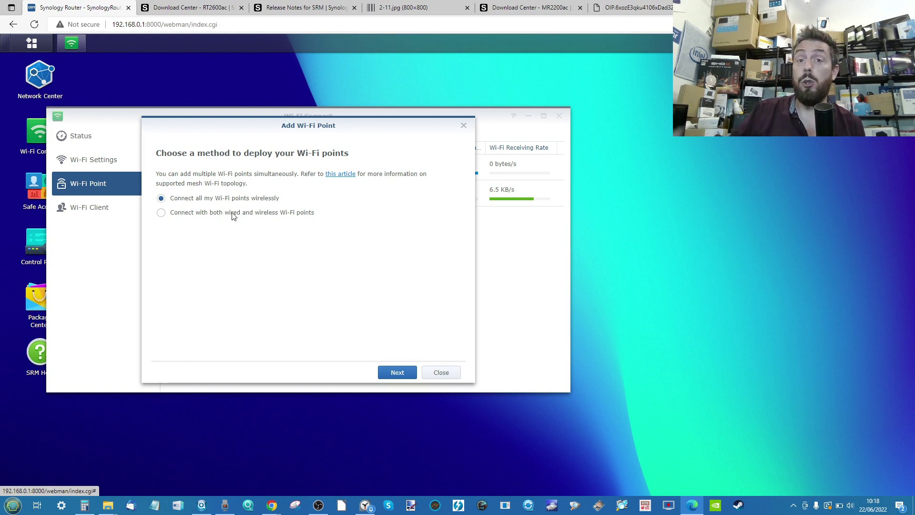
- Close the add-point wizard and check the MR2200AC point's Wired uplink type without changing it
left_click(227, 216)
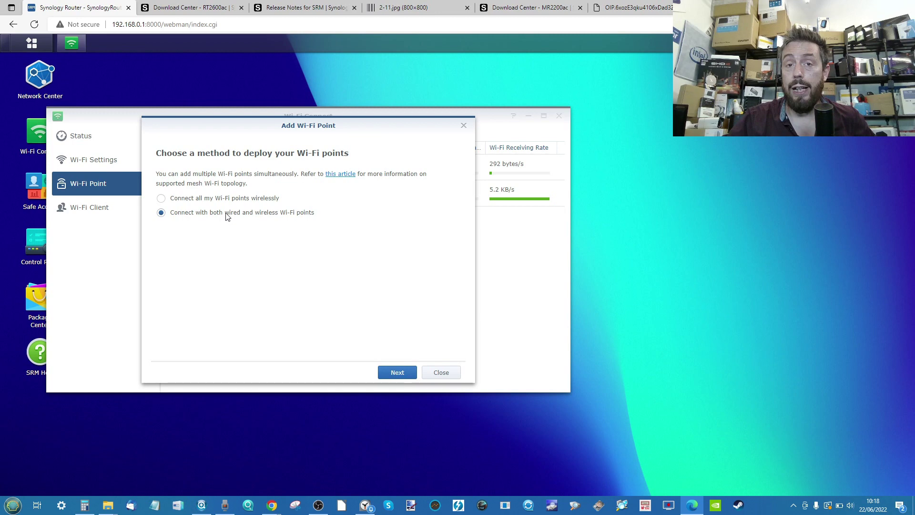
left_click(463, 126)
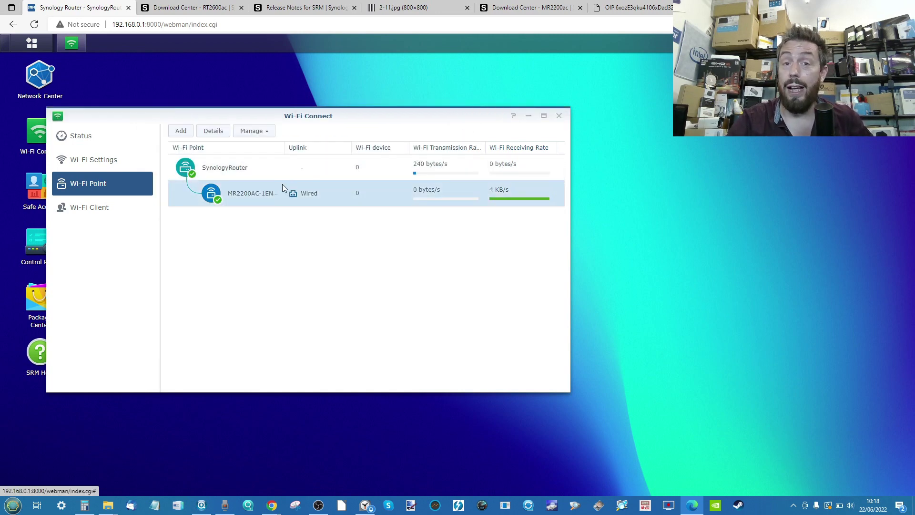
left_click(251, 134)
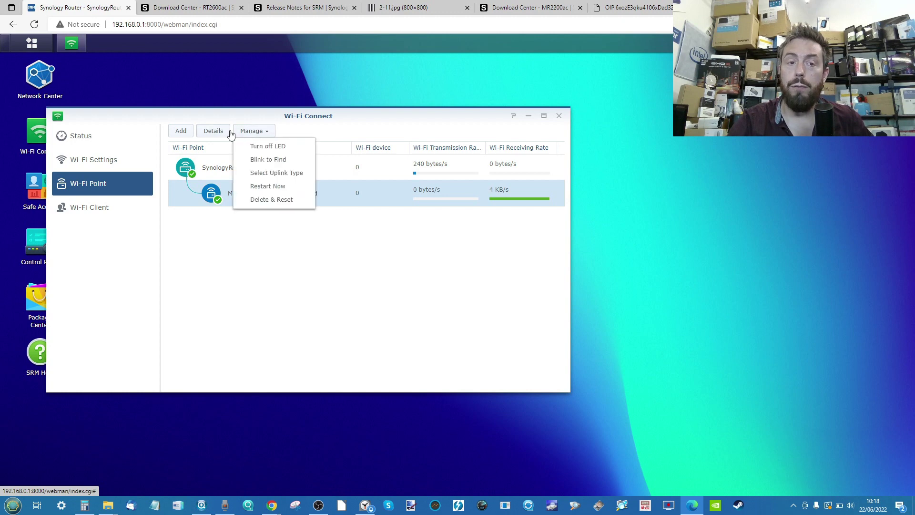
left_click(268, 174)
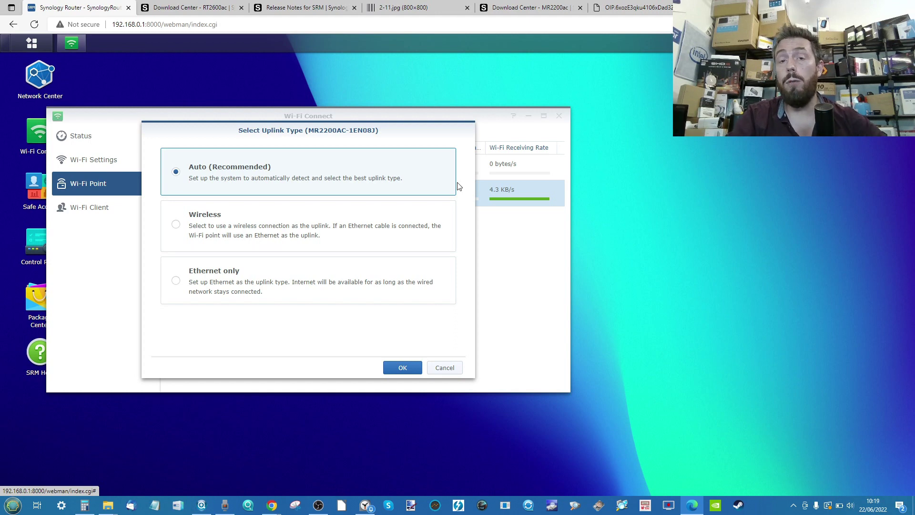
left_click(443, 368)
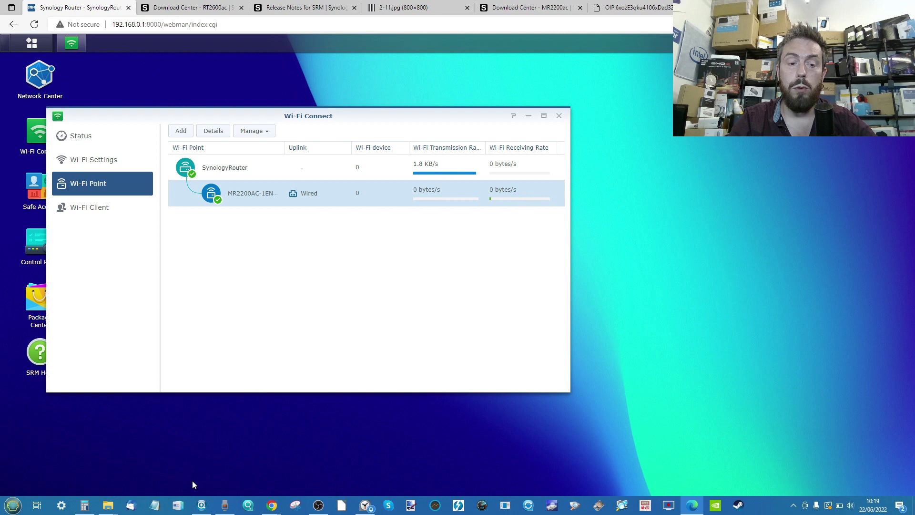
- Start adding a wired-and-wireless Wi-Fi point and advance through the cabling and power-on steps
left_click(185, 134)
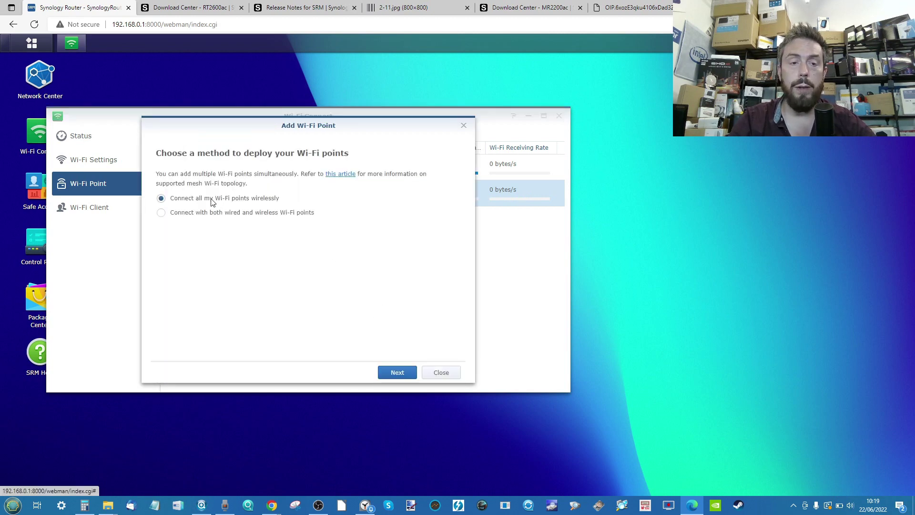
left_click(201, 215)
left_click(392, 369)
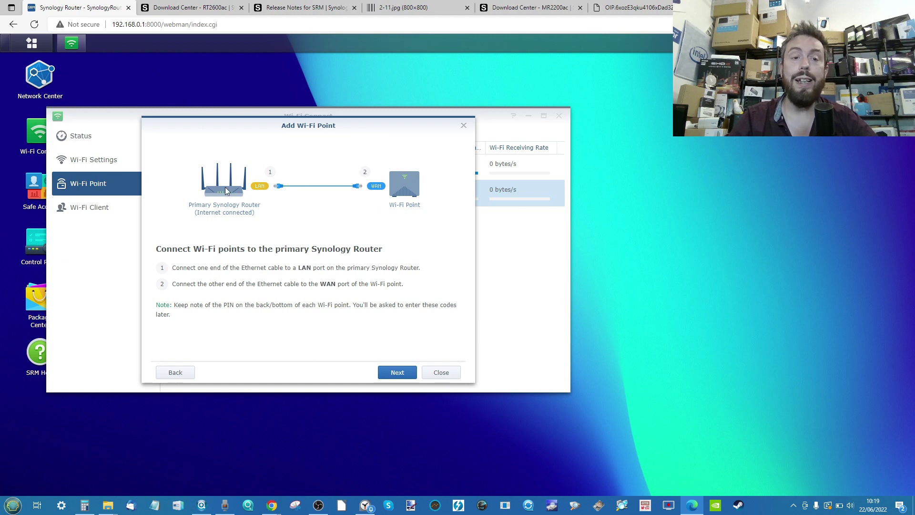
left_click(395, 373)
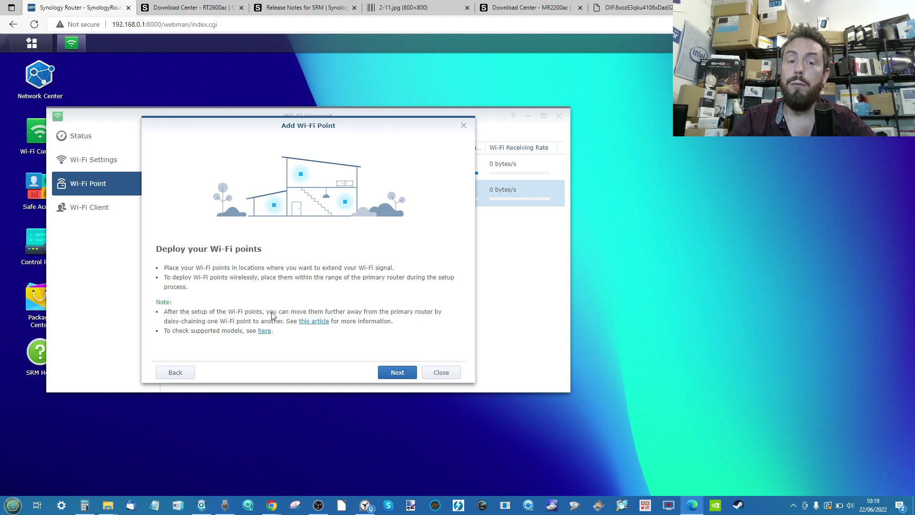
left_click(408, 373)
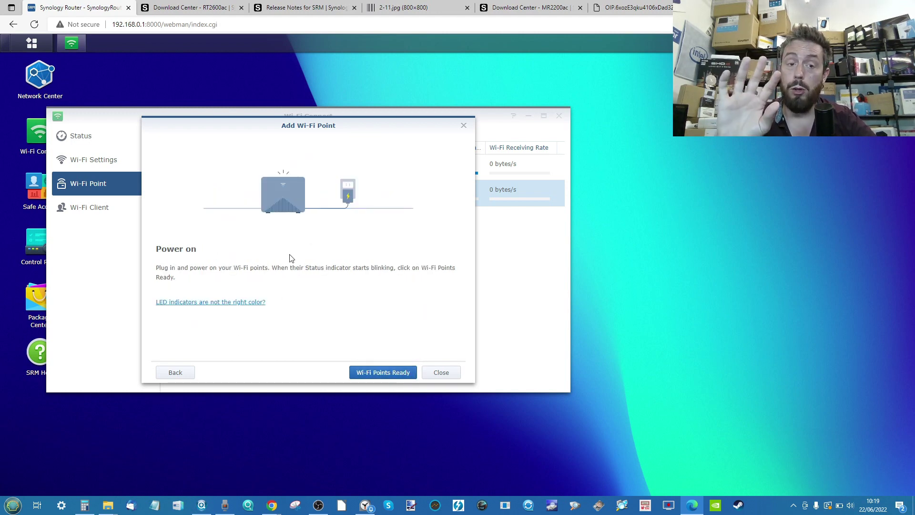
- Review the MR2200ac LED colour meanings, then mark points ready so MR2200AC-BF356A is detected
left_click(238, 302)
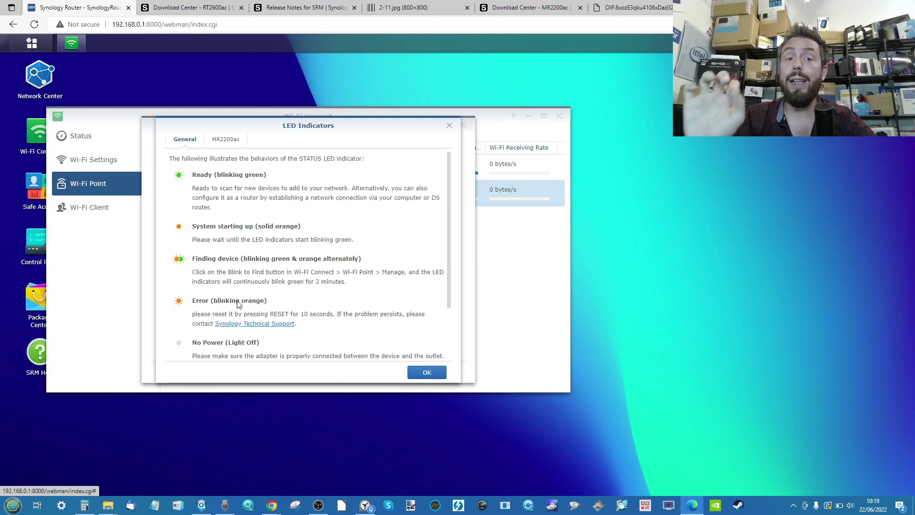
left_click(226, 139)
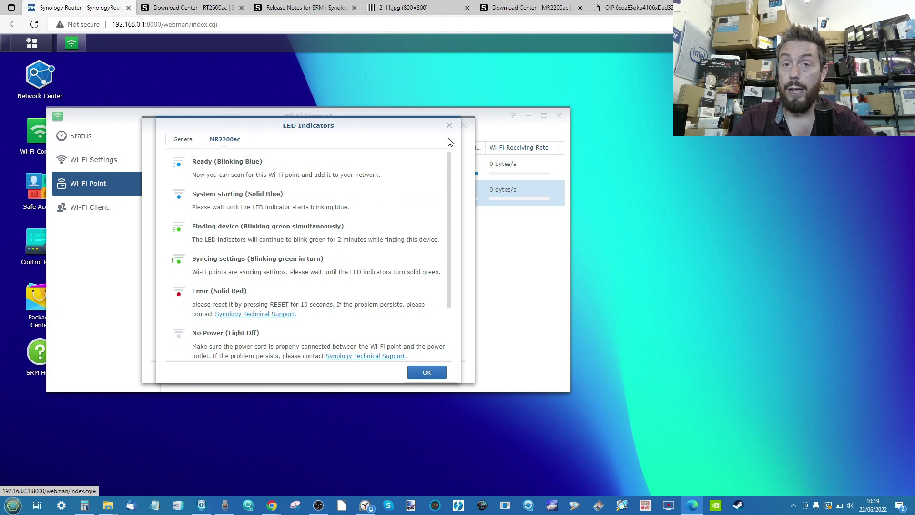
left_click(448, 125)
left_click(406, 374)
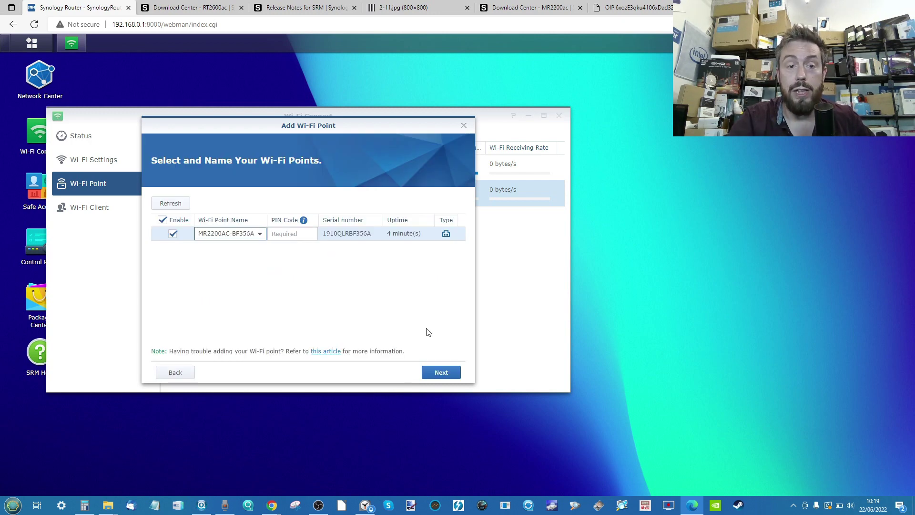
- Enter the PIN code from the device label and submit it to add MR2200AC-BF356A
left_click(298, 234)
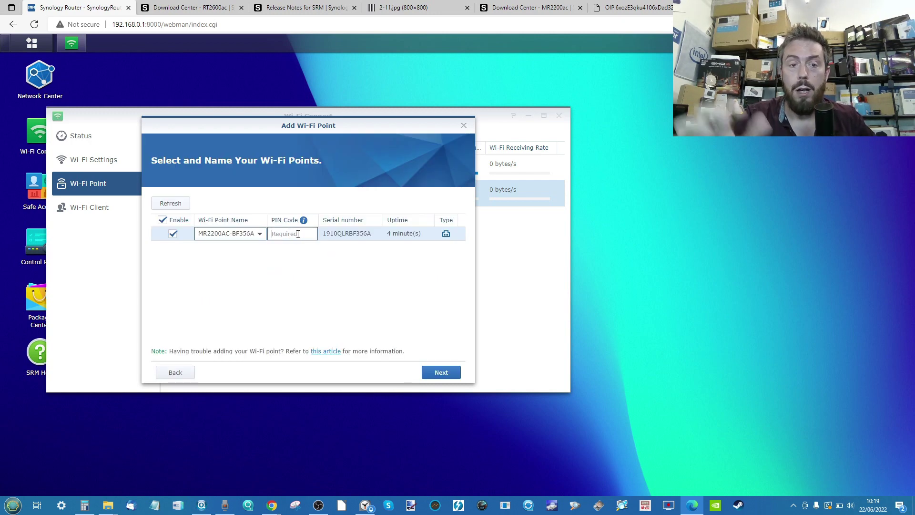
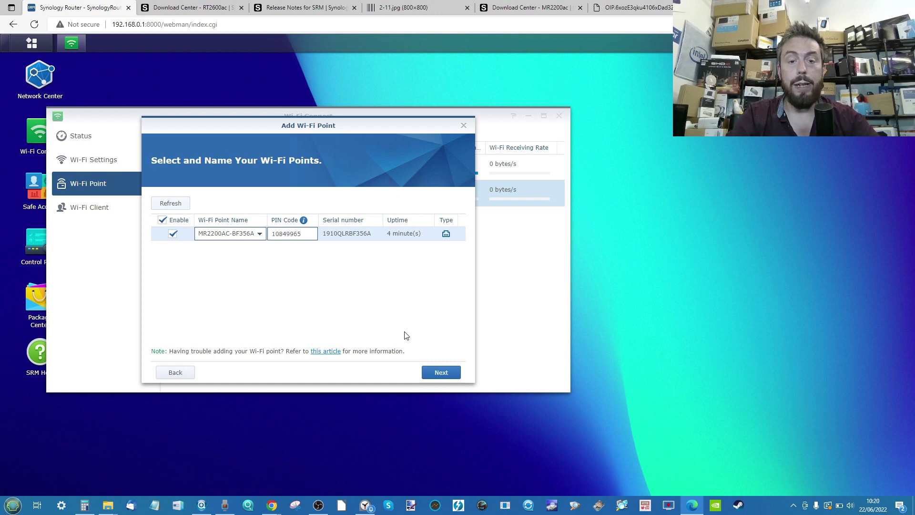
left_click(448, 374)
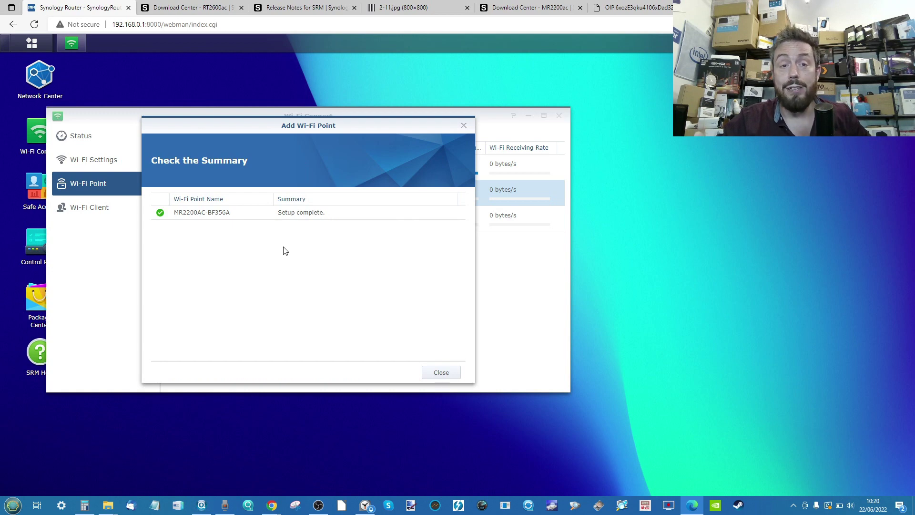
- Close the setup summary and select MR2200AC-BF356A, now listed under SynologyRouter with a Wired uplink
left_click(441, 377)
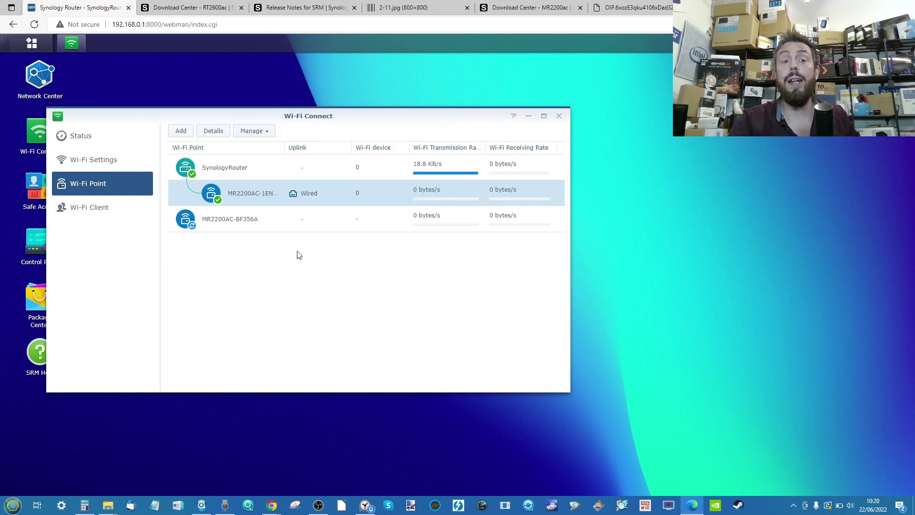
left_click(211, 223)
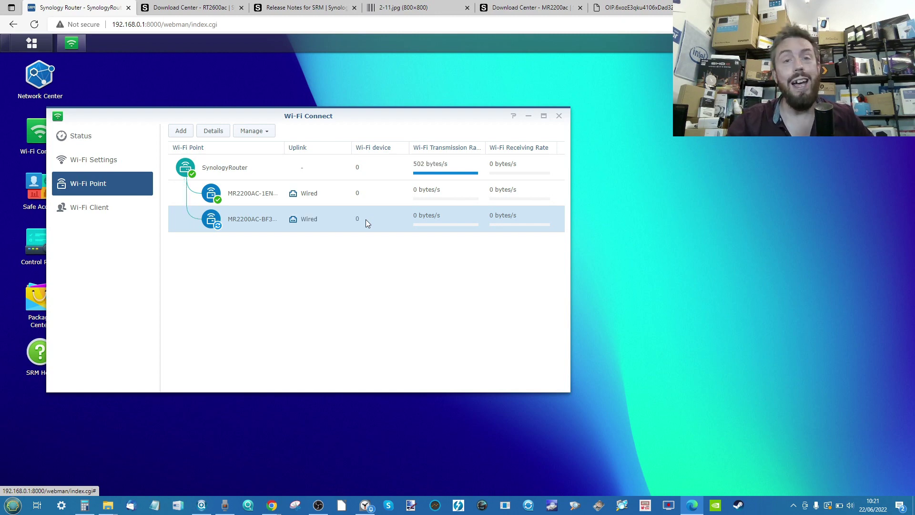
left_click(536, 7)
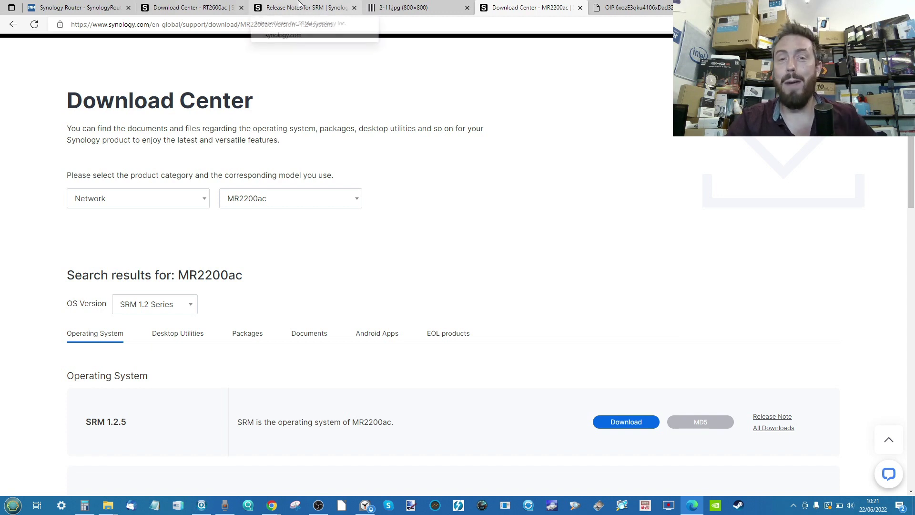
left_click(114, 9)
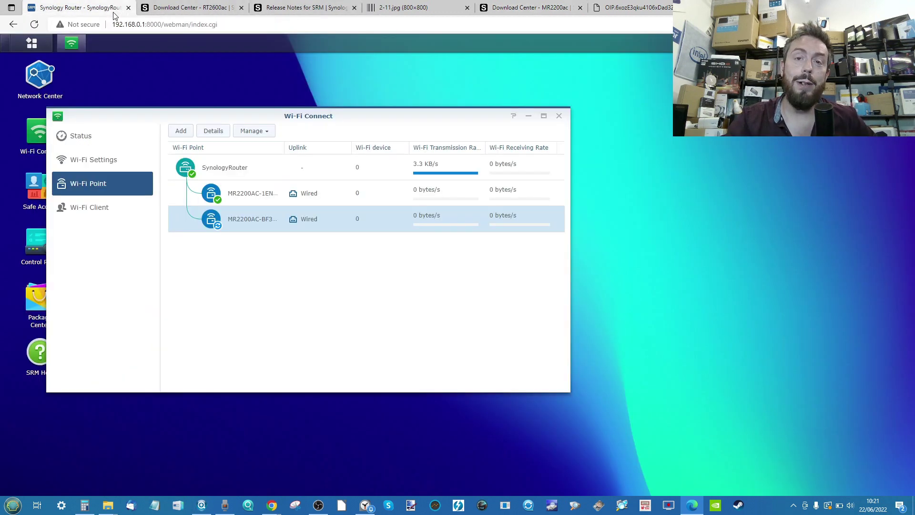